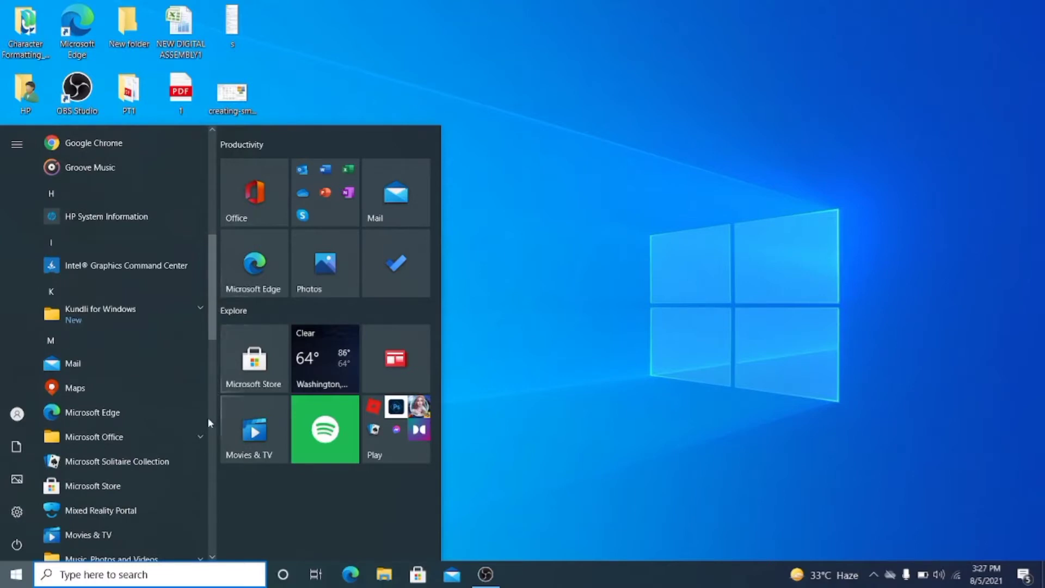
- Launch Microsoft Office Access 2007 from the Start menu's Microsoft Office folder, then close it
{"action": "left_click", "coordinate": [199, 435]}
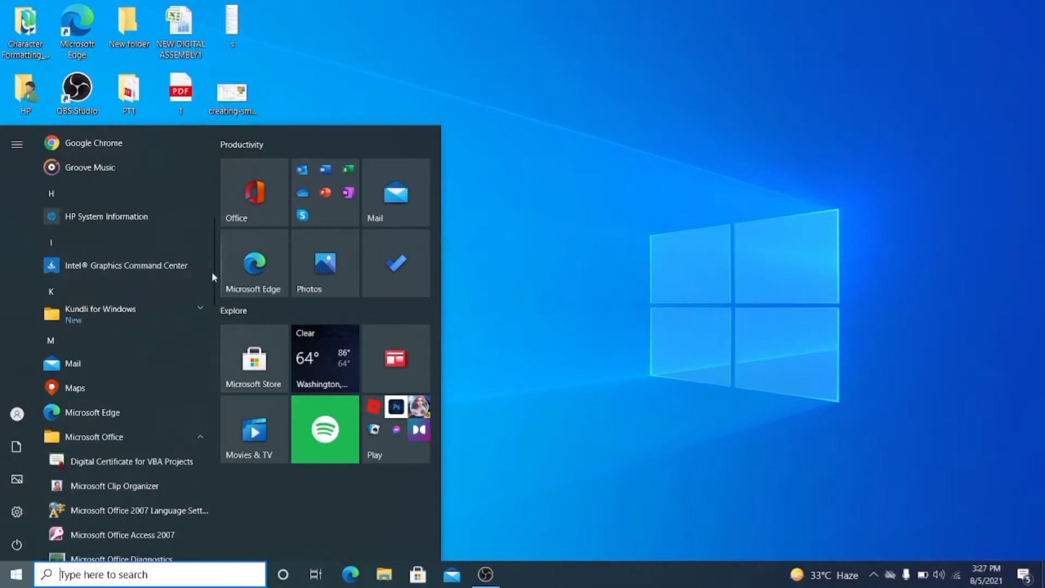
{"action": "left_click_drag", "start_coordinate": [212, 274], "coordinate": [215, 330]}
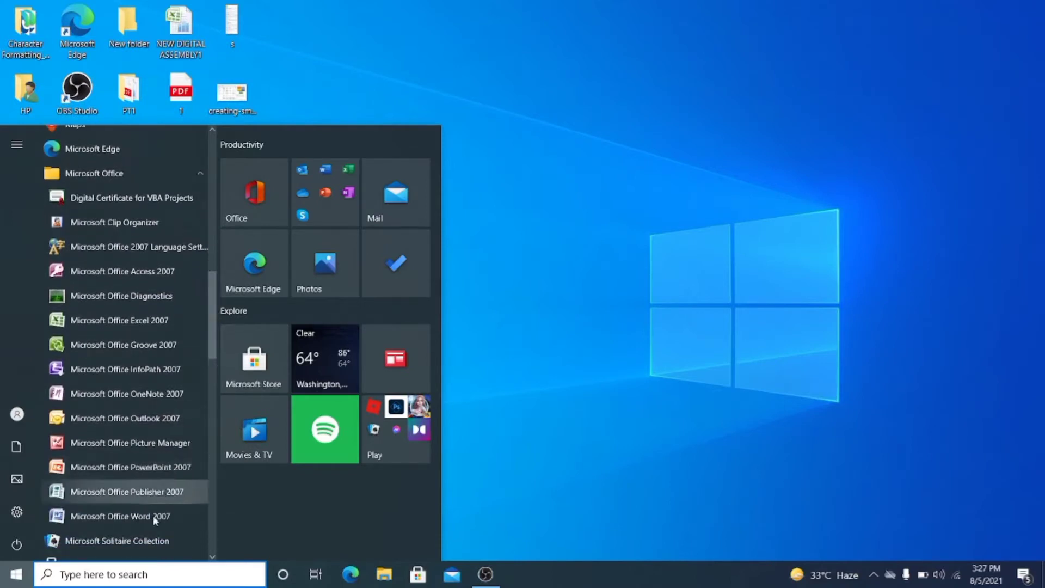
{"action": "left_click", "coordinate": [153, 280]}
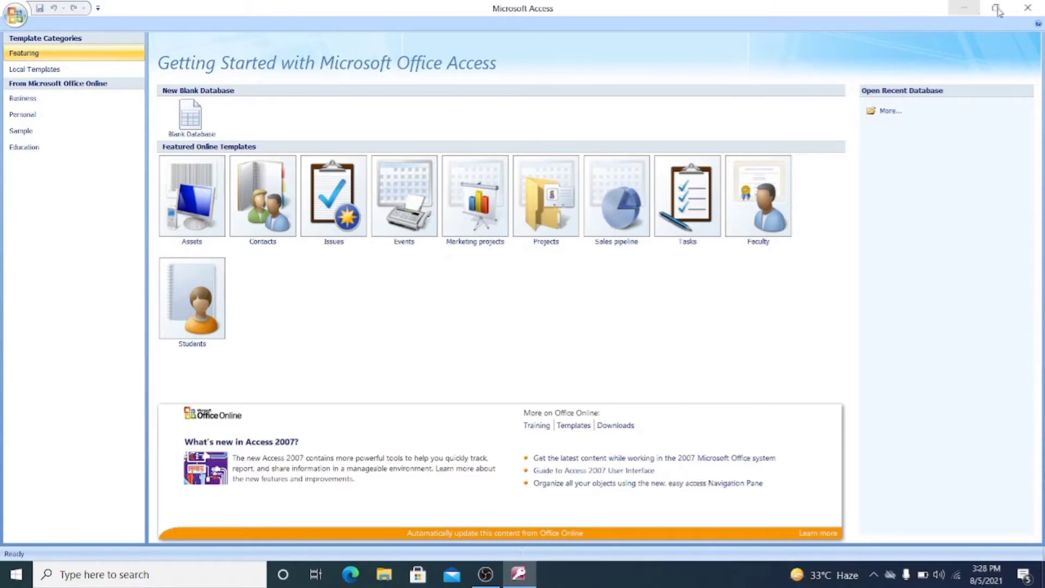
{"action": "left_click", "coordinate": [1028, 8]}
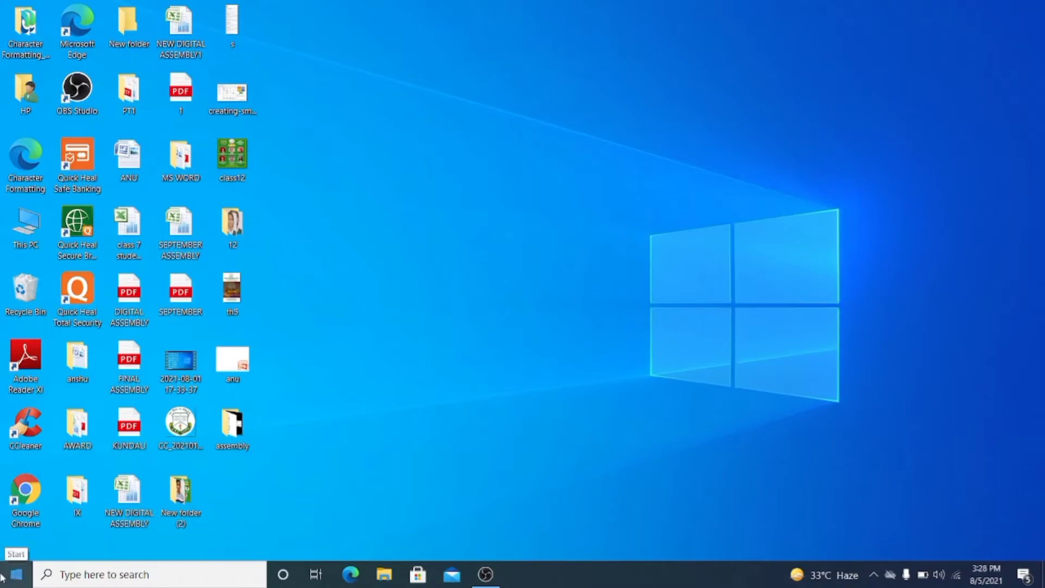
- Relaunch Access by running msaccess from the Windows Run dialog
{"action": "right_click", "coordinate": [3, 576]}
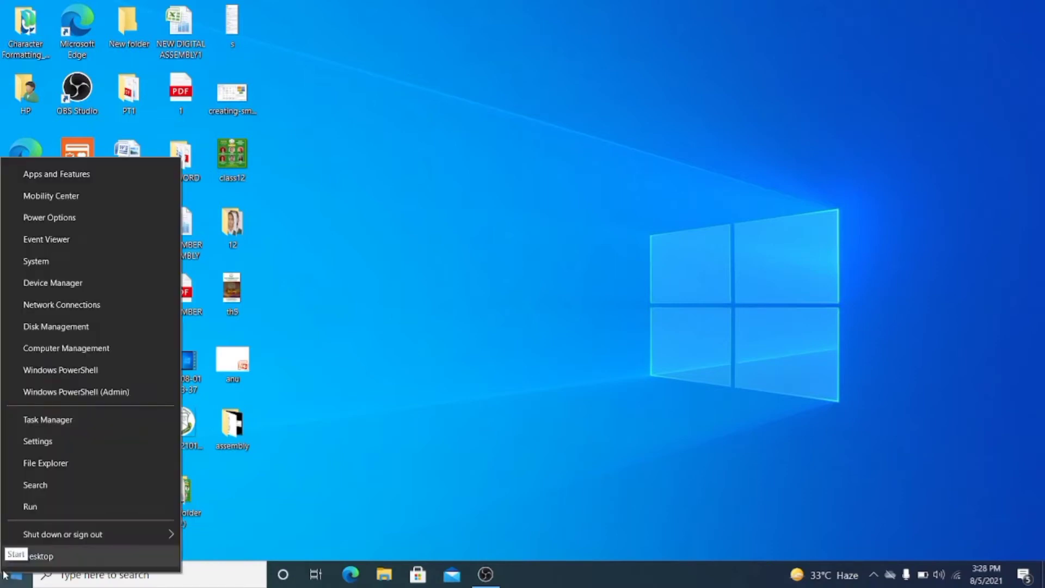
{"action": "left_click", "coordinate": [34, 510]}
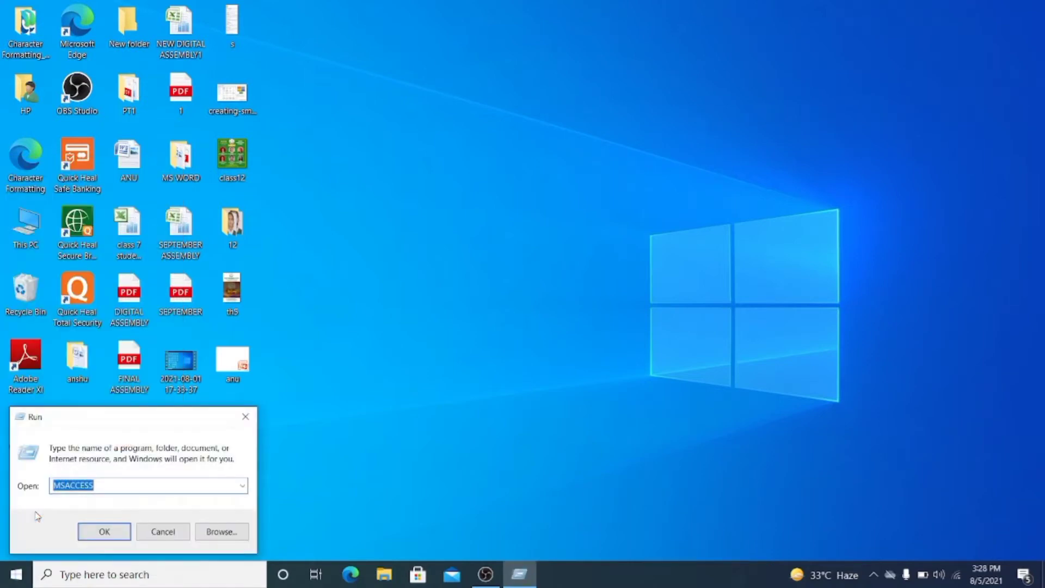
{"action": "type", "text": "ms"}
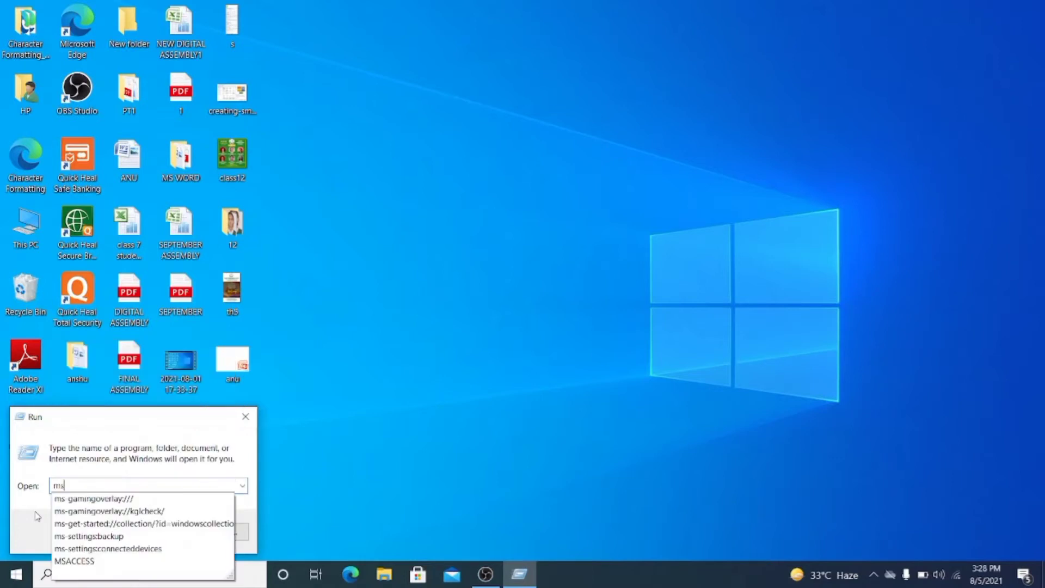
{"action": "type", "text": "aces"}
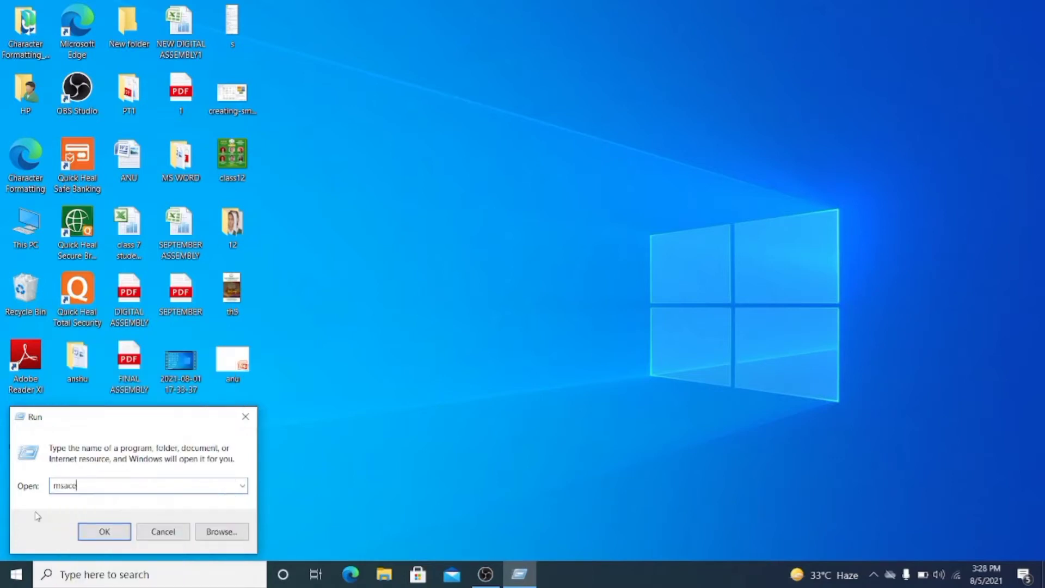
{"action": "type", "text": "s"}
{"action": "left_click", "coordinate": [70, 485]}
{"action": "type", "text": "c"}
{"action": "left_click", "coordinate": [109, 538]}
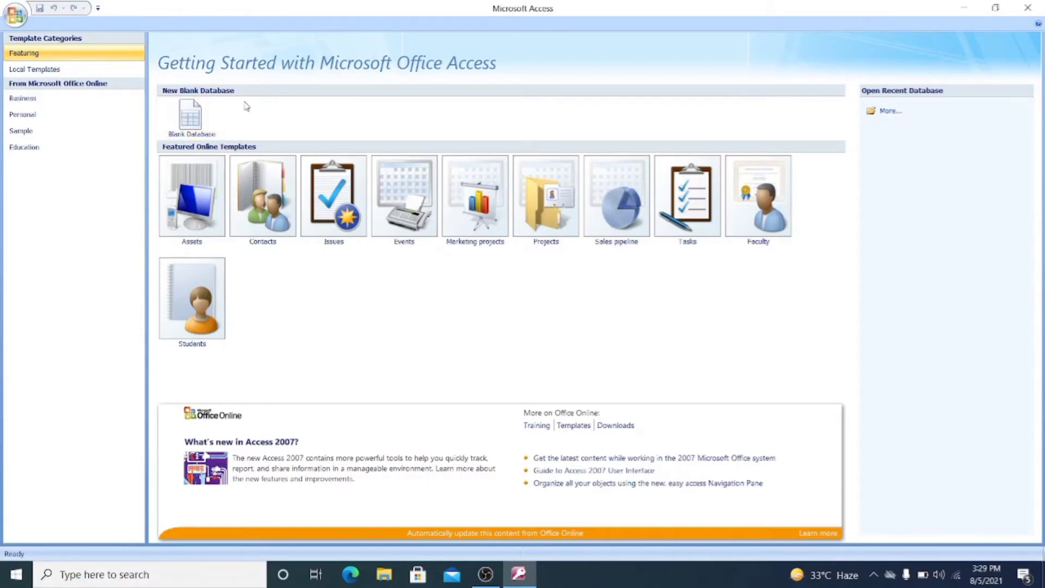
- Create a new blank database named ARDEN
{"action": "left_click", "coordinate": [205, 120]}
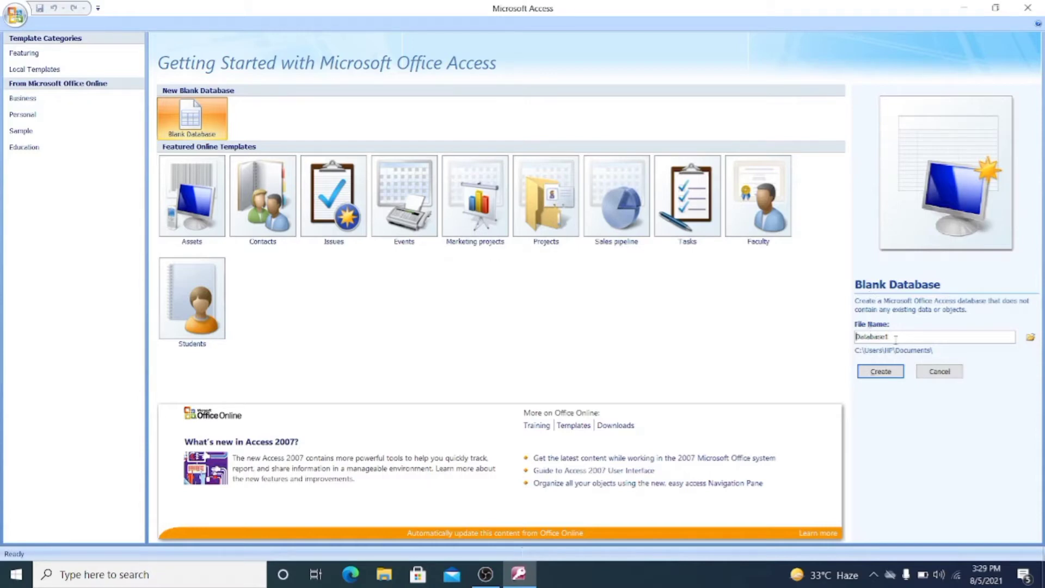
{"action": "left_click_drag", "start_coordinate": [895, 339], "coordinate": [831, 340]}
{"action": "key", "text": "Caps_Lock"}
{"action": "type", "text": "AF"}
{"action": "key", "text": "BackSpace"}
{"action": "type", "text": "RDEN"}
{"action": "left_click", "coordinate": [885, 375]}
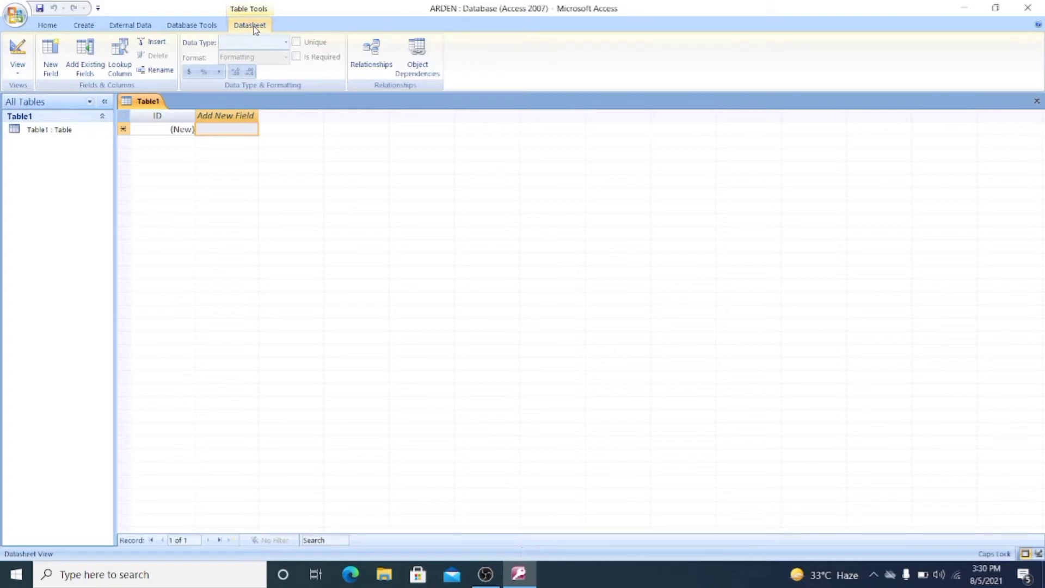
- Switch Table1 to Design View, bringing up the prompt to name the table
{"action": "left_click", "coordinate": [16, 76]}
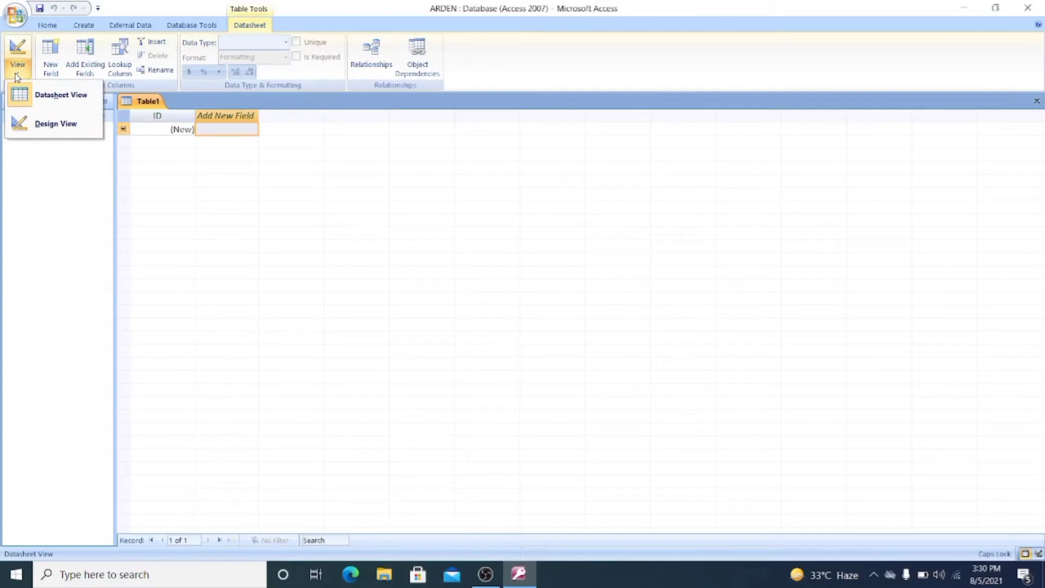
{"action": "left_click", "coordinate": [59, 126]}
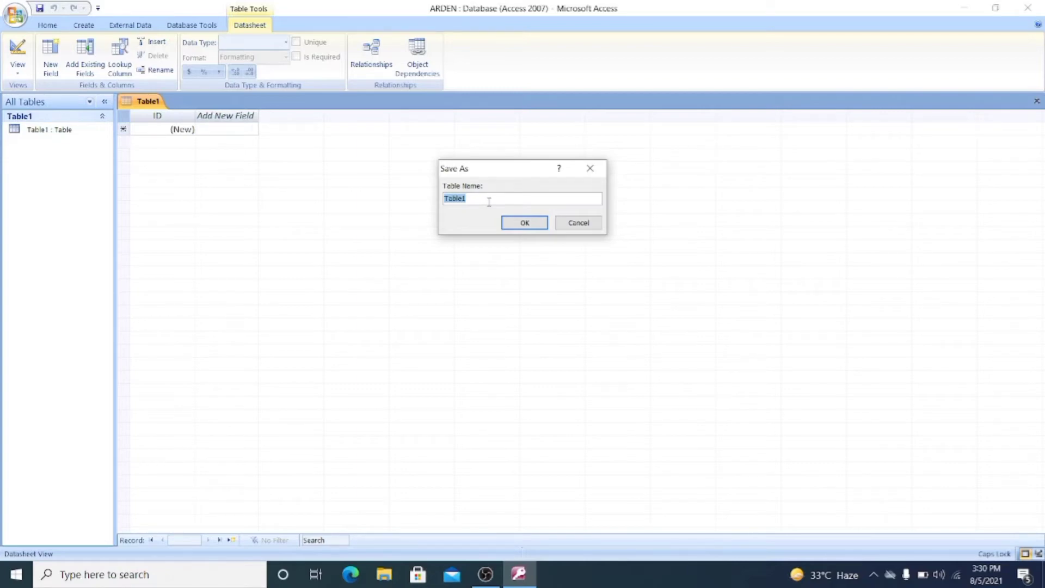
- Save the new table under the name CLASS1
{"action": "type", "text": "CLASS1"}
{"action": "left_click", "coordinate": [524, 223]}
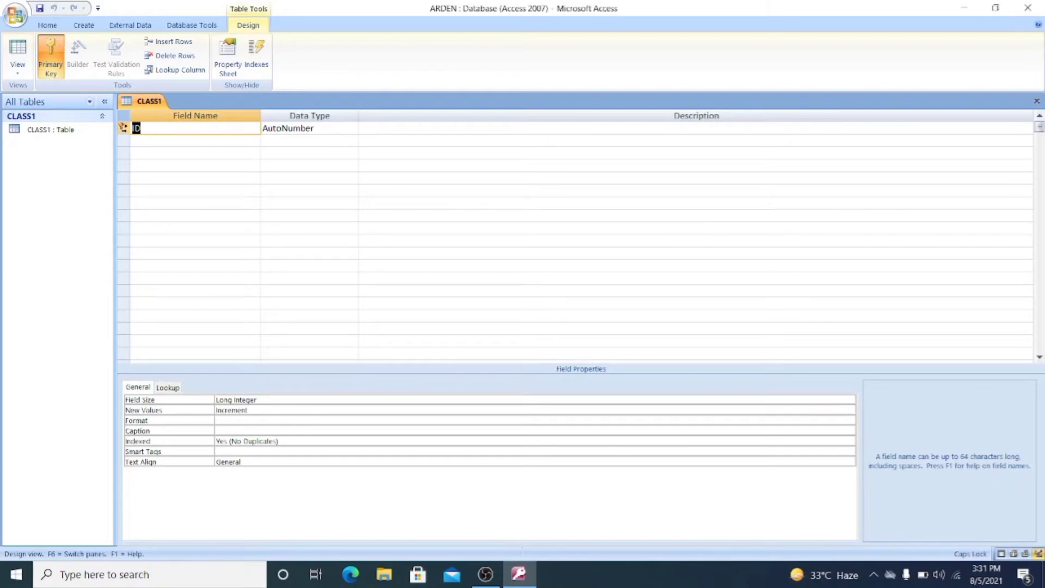
- Remove the primary key from the ID field
{"action": "left_click", "coordinate": [144, 129]}
{"action": "right_click", "coordinate": [124, 129]}
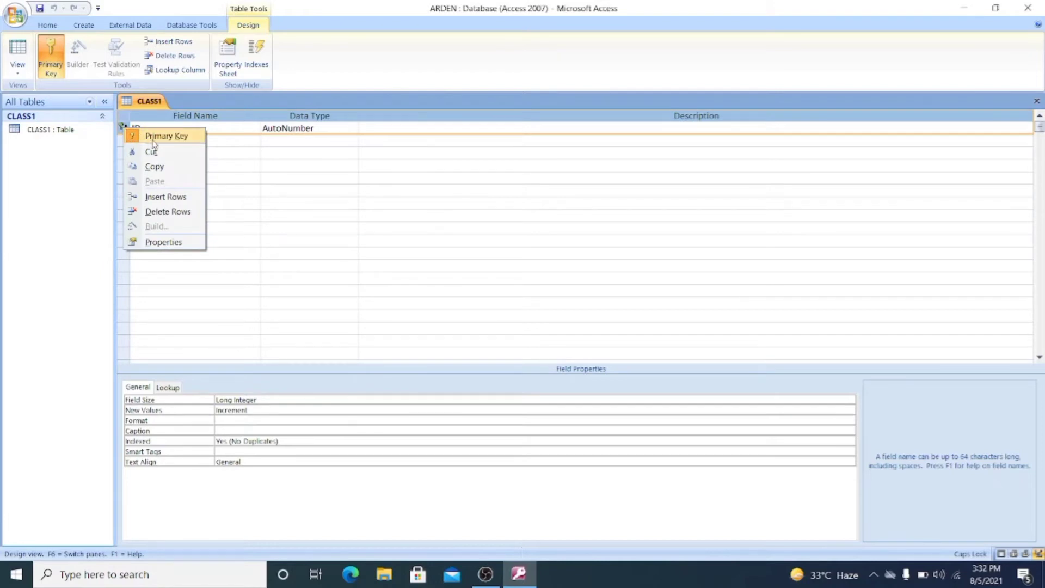
{"action": "left_click", "coordinate": [153, 139]}
- Rename the ID field to ROLL NO
{"action": "left_click", "coordinate": [153, 140]}
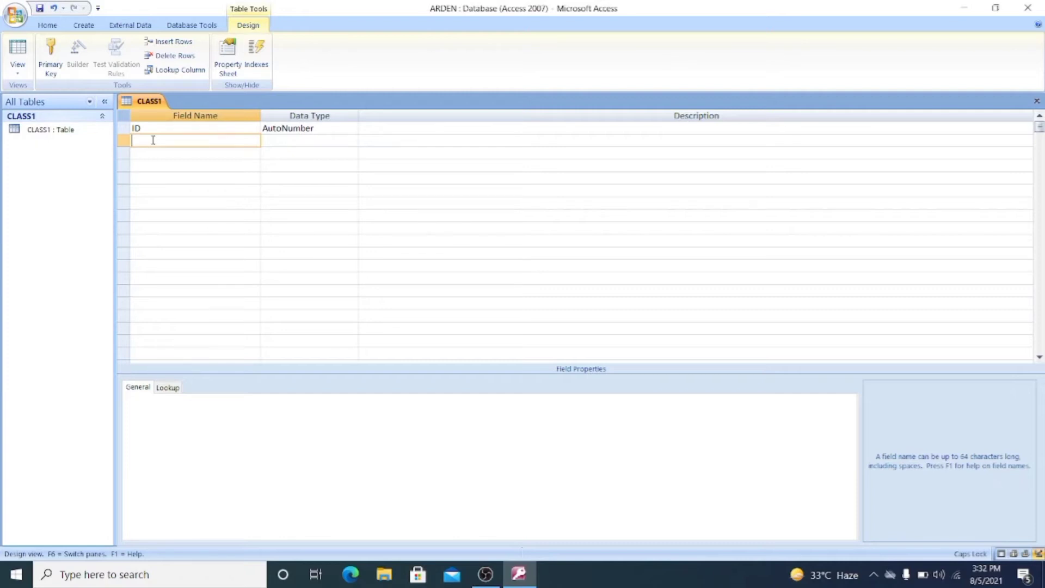
{"action": "left_click", "coordinate": [165, 132]}
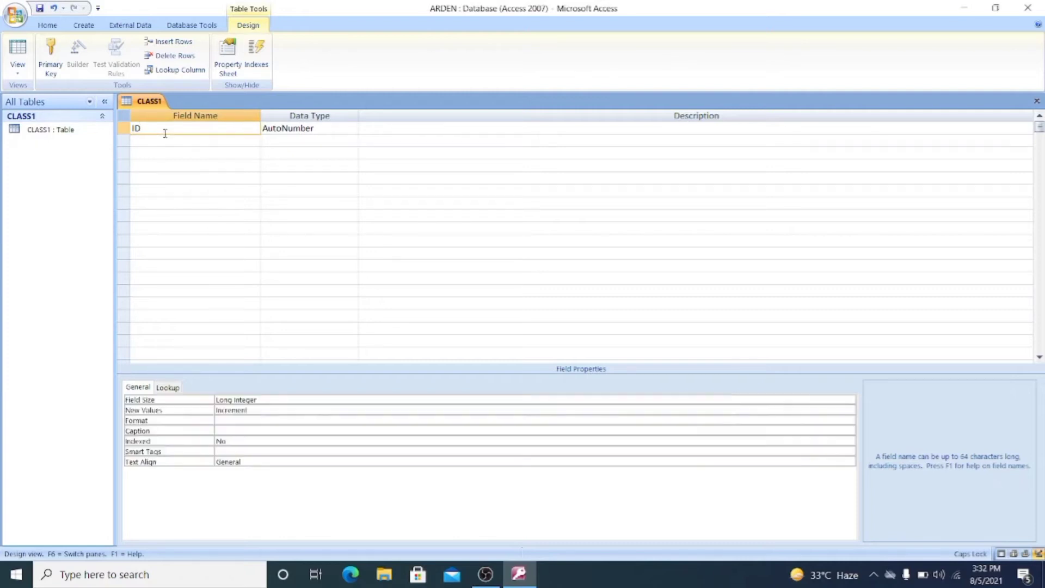
{"action": "key", "text": "BackSpace"}
{"action": "key", "text": "BackSpace"}
{"action": "type", "text": "ROLL NO"}
{"action": "key", "text": "Tab"}
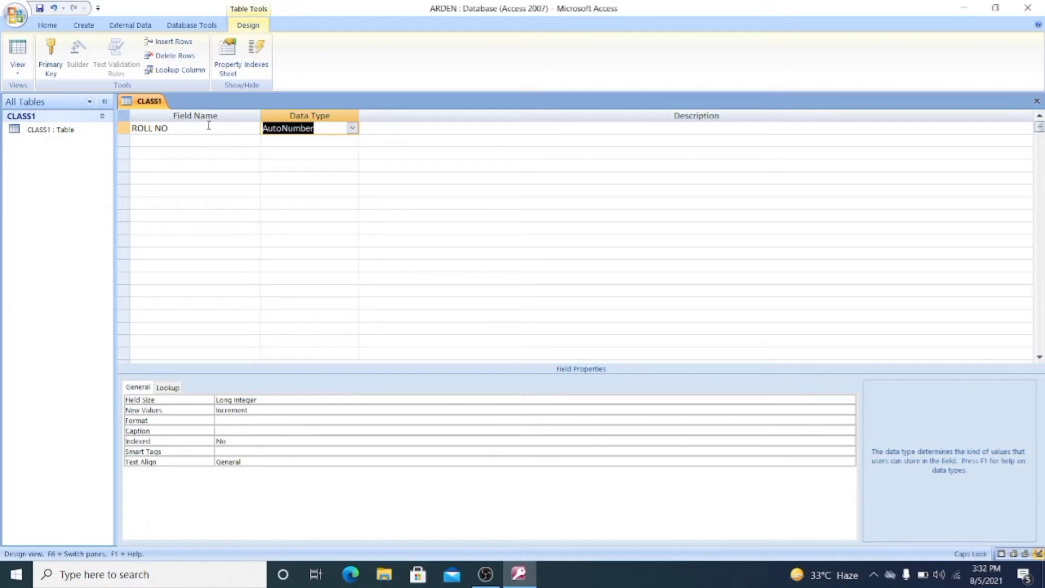
- Make ROLL NO a Number field and add a NAME OF STUDENT Text field below it
{"action": "left_click", "coordinate": [352, 128]}
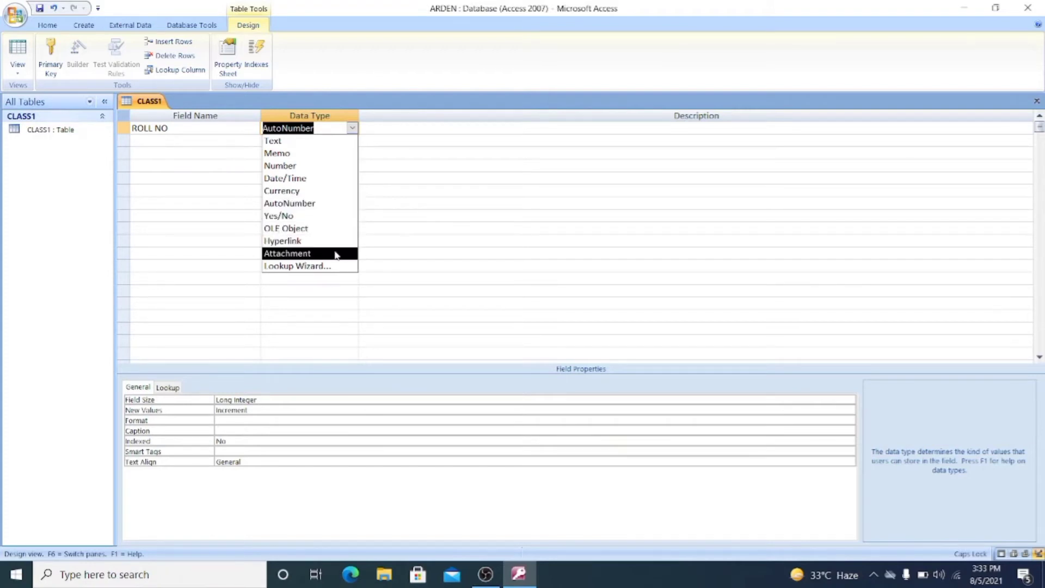
{"action": "left_click", "coordinate": [305, 166]}
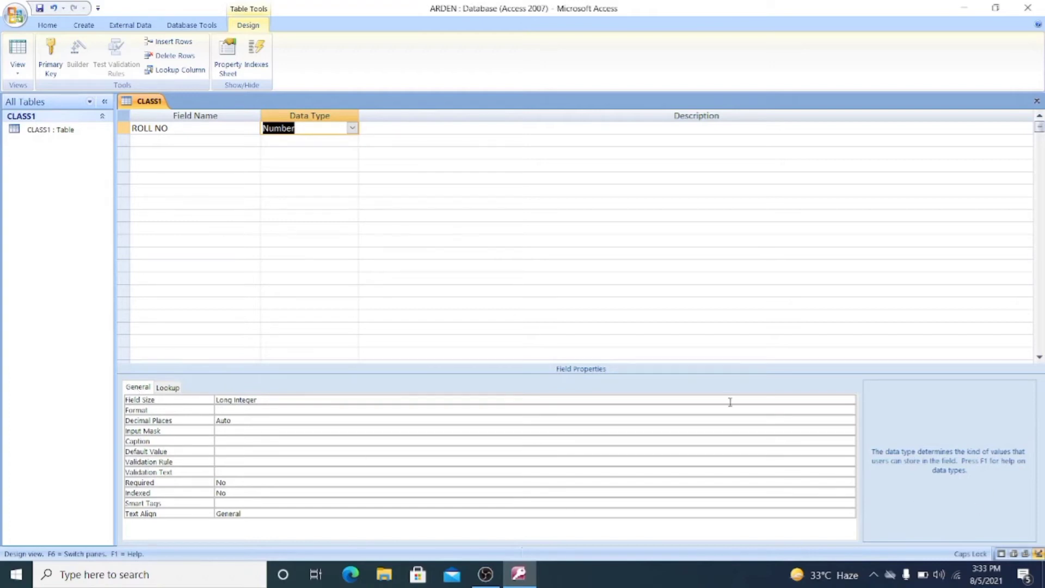
{"action": "left_click", "coordinate": [168, 146]}
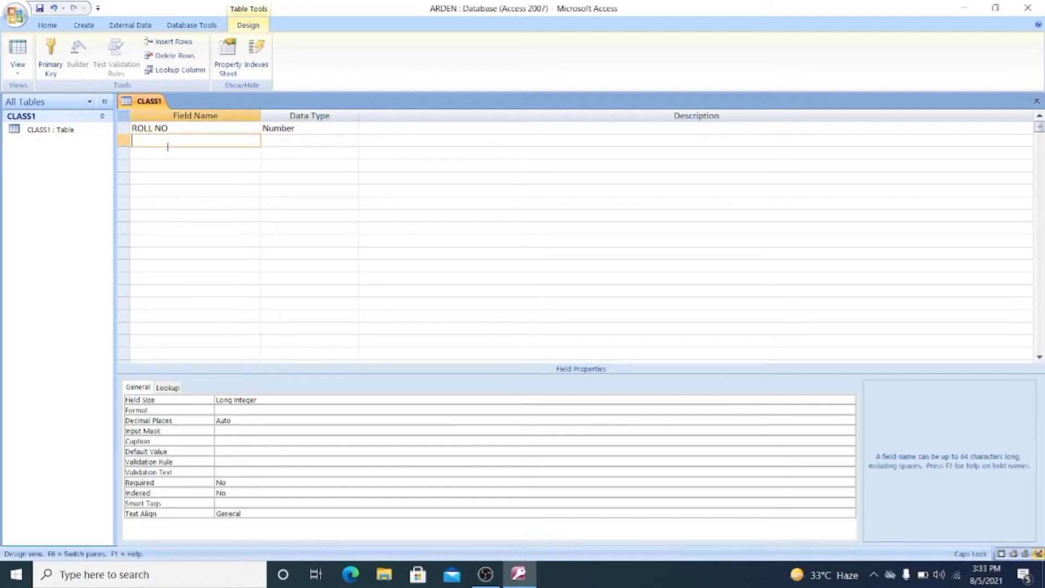
{"action": "type", "text": "NAME"}
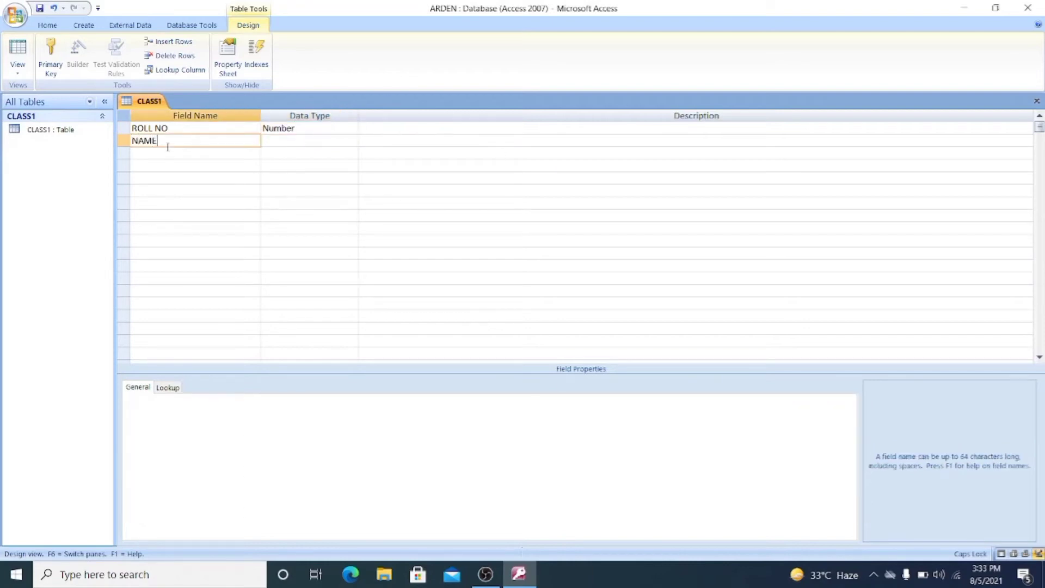
{"action": "type", "text": " OF STUDENT"}
{"action": "key", "text": "Tab"}
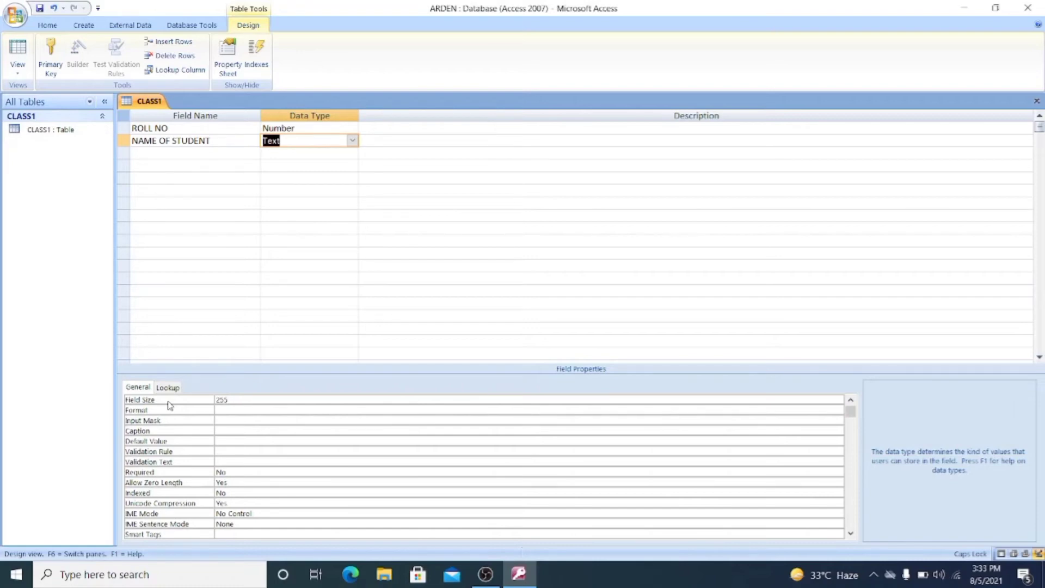
{"action": "left_click", "coordinate": [158, 152]}
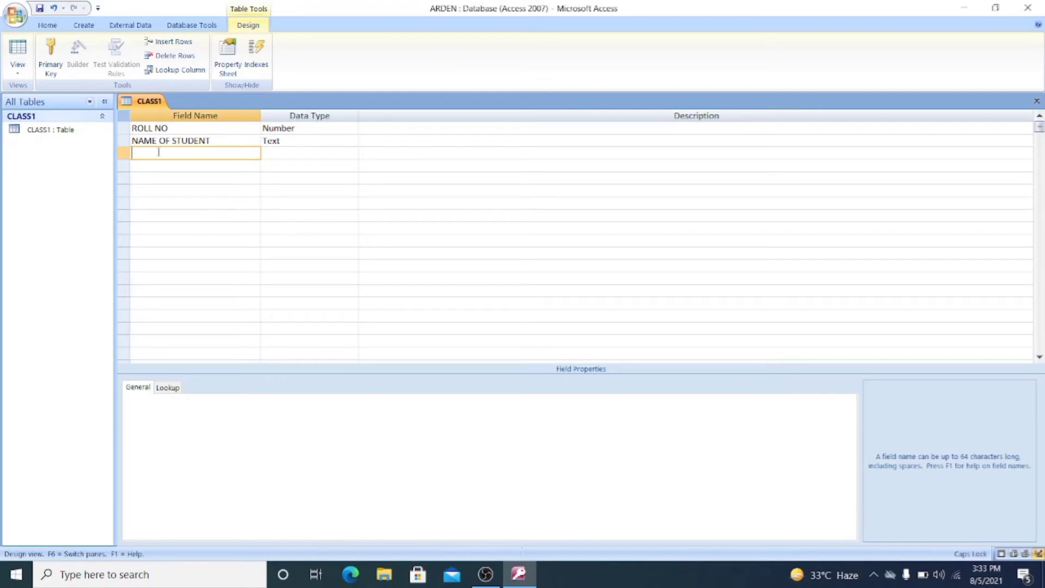
- Add GRADE as the third field with the Text data type
{"action": "type", "text": "CLAS"}
{"action": "key", "text": "BackSpace"}
{"action": "key", "text": "BackSpace"}
{"action": "type", "text": "GRADE"}
{"action": "left_click", "coordinate": [282, 154]}
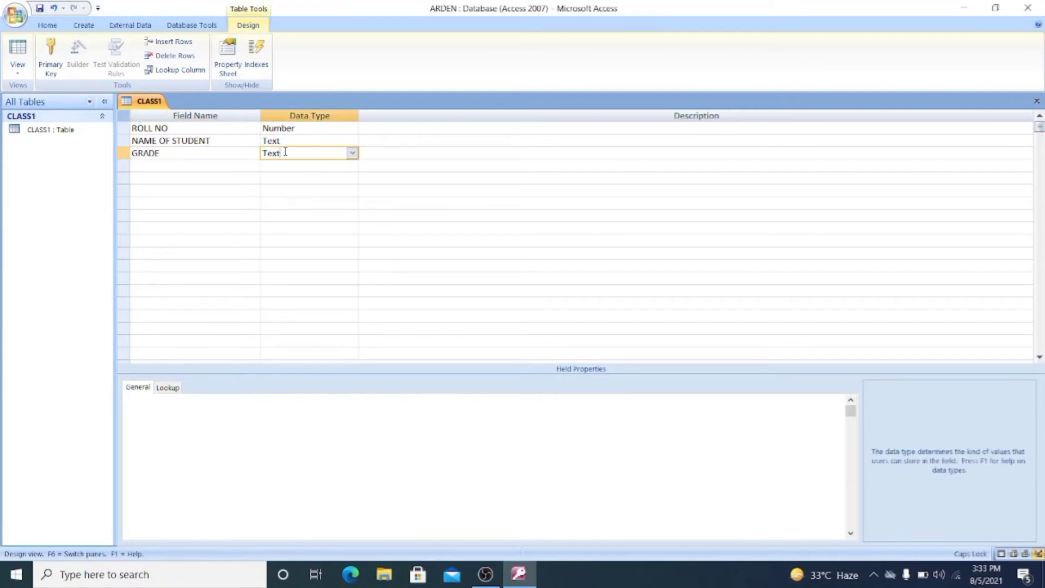
{"action": "left_click", "coordinate": [351, 153]}
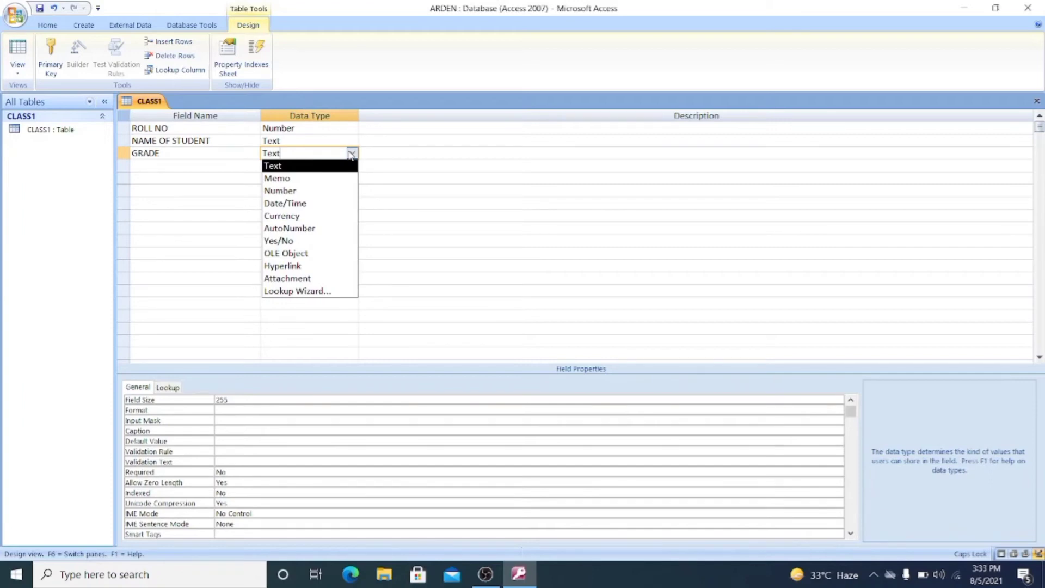
{"action": "left_click", "coordinate": [351, 154]}
{"action": "left_click", "coordinate": [159, 169]}
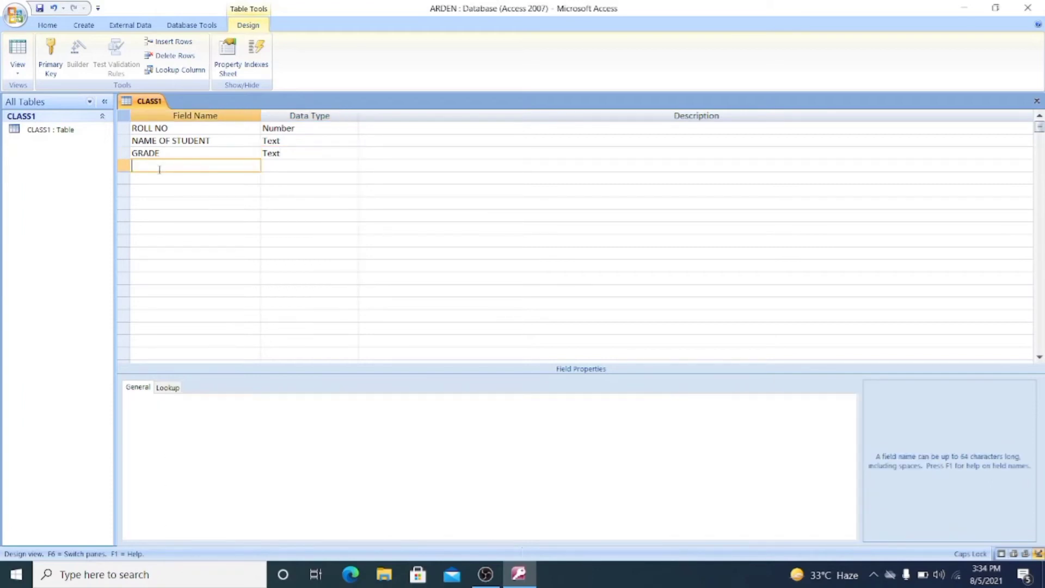
- Add EMAIL as the fourth field with the Hyperlink data type
{"action": "type", "text": "EMAILS"}
{"action": "key", "text": "BackSpace"}
{"action": "key", "text": "Tab"}
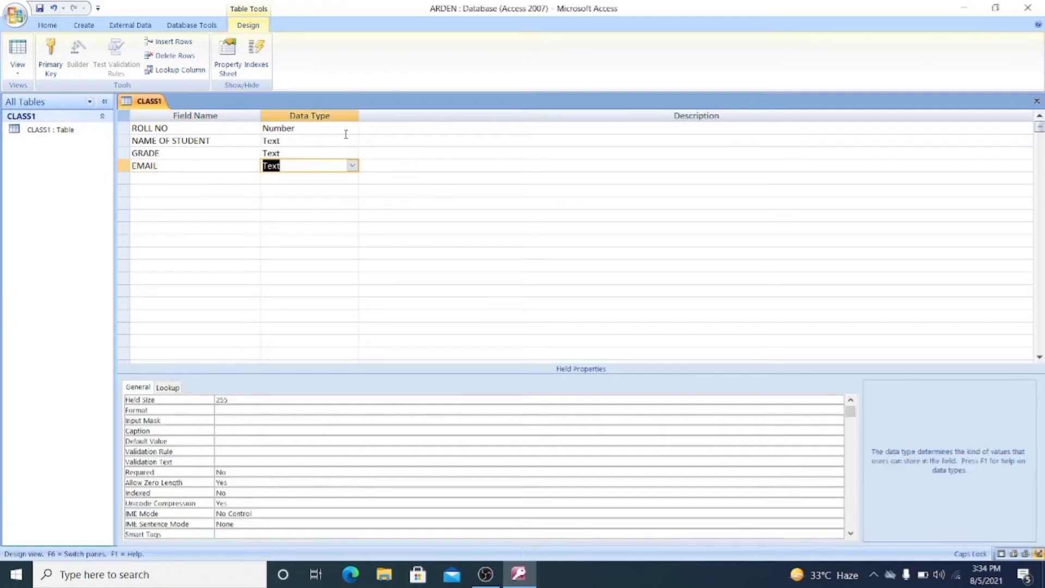
{"action": "left_click", "coordinate": [353, 165]}
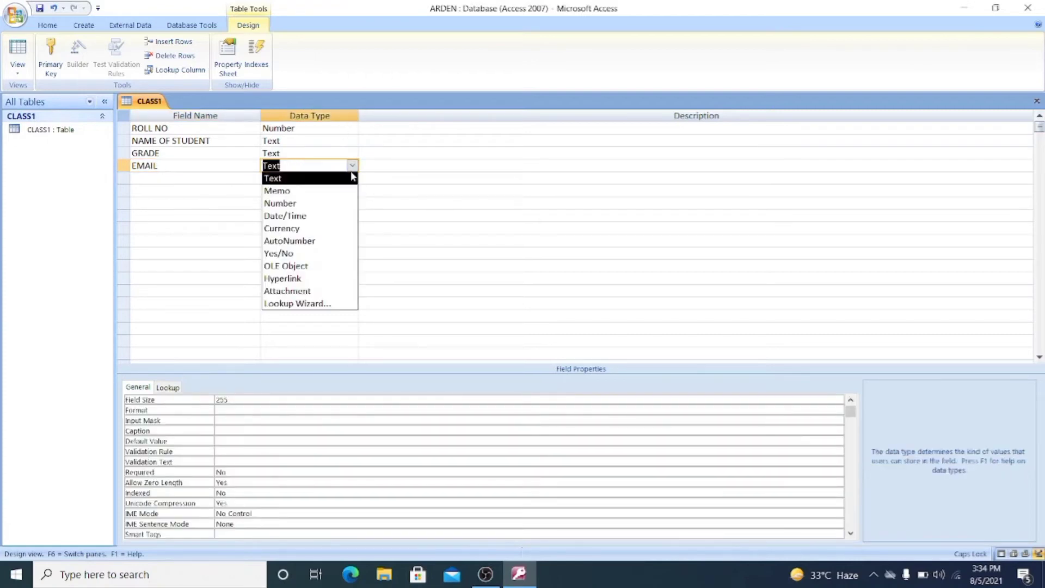
{"action": "left_click", "coordinate": [328, 278]}
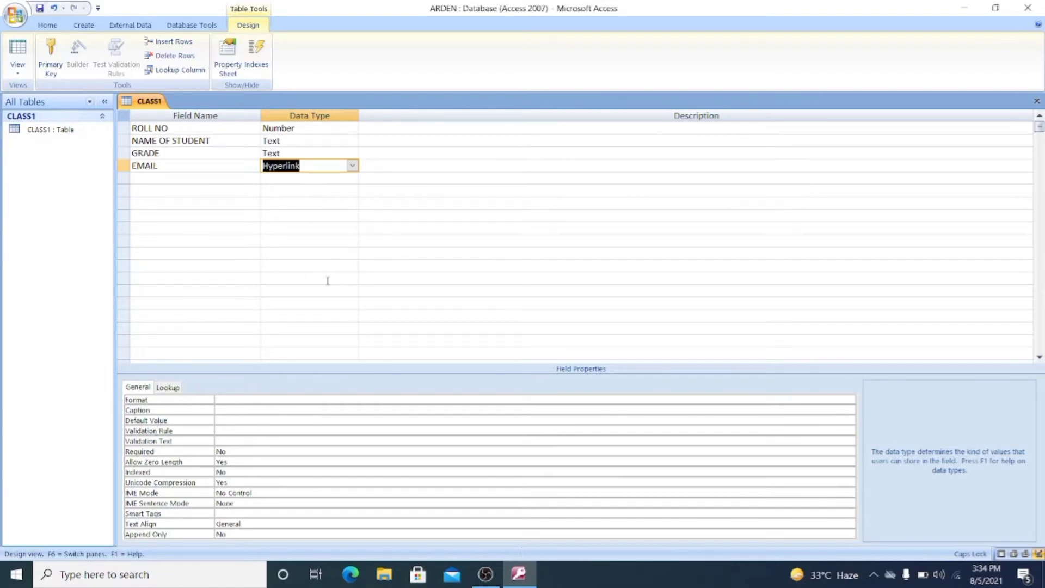
{"action": "left_click", "coordinate": [15, 15]}
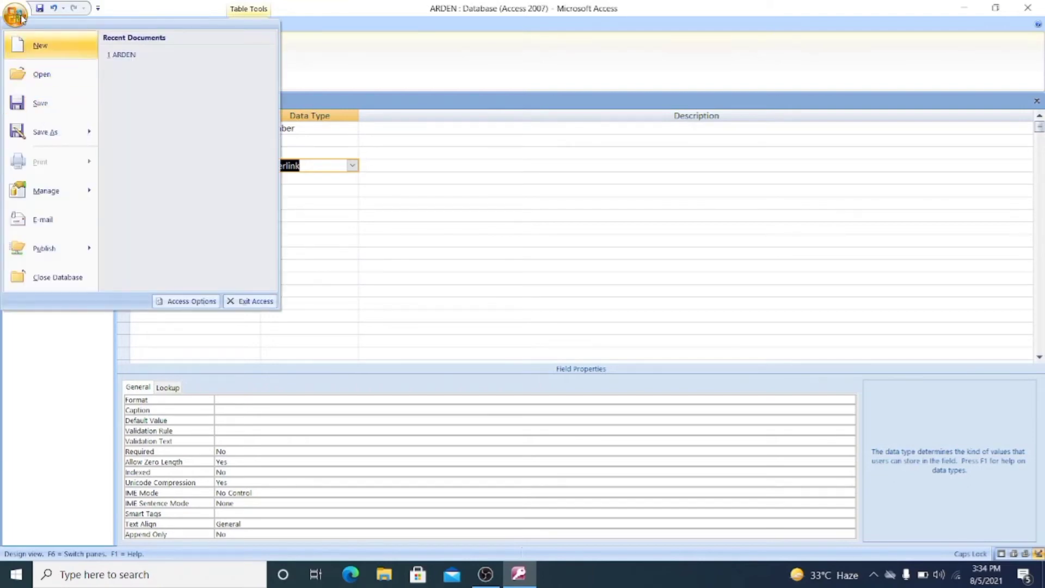
- Save the CLASS1 design and view it as a datasheet with four empty columns
{"action": "left_click", "coordinate": [40, 107]}
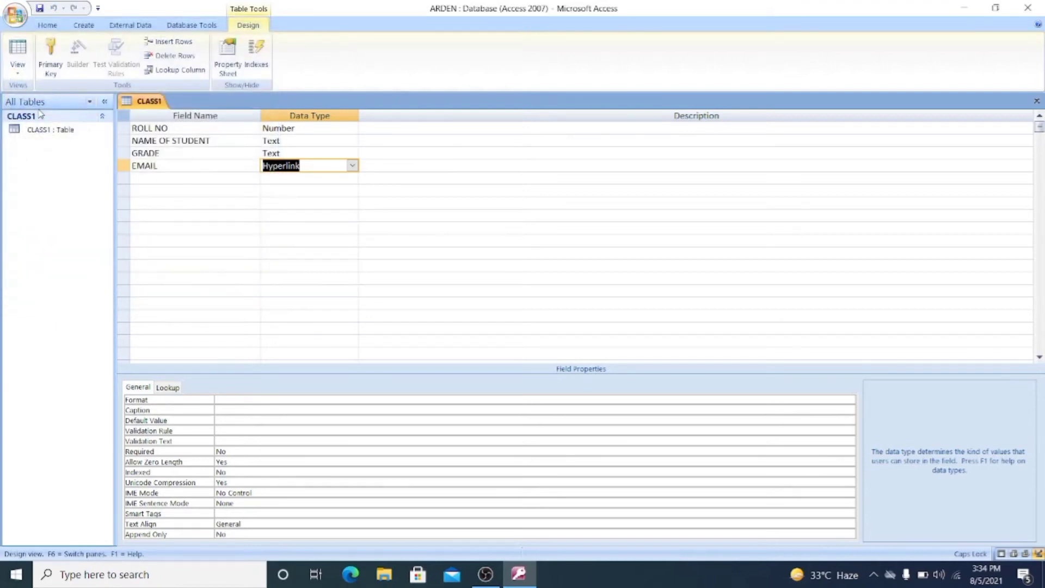
{"action": "left_click", "coordinate": [18, 76]}
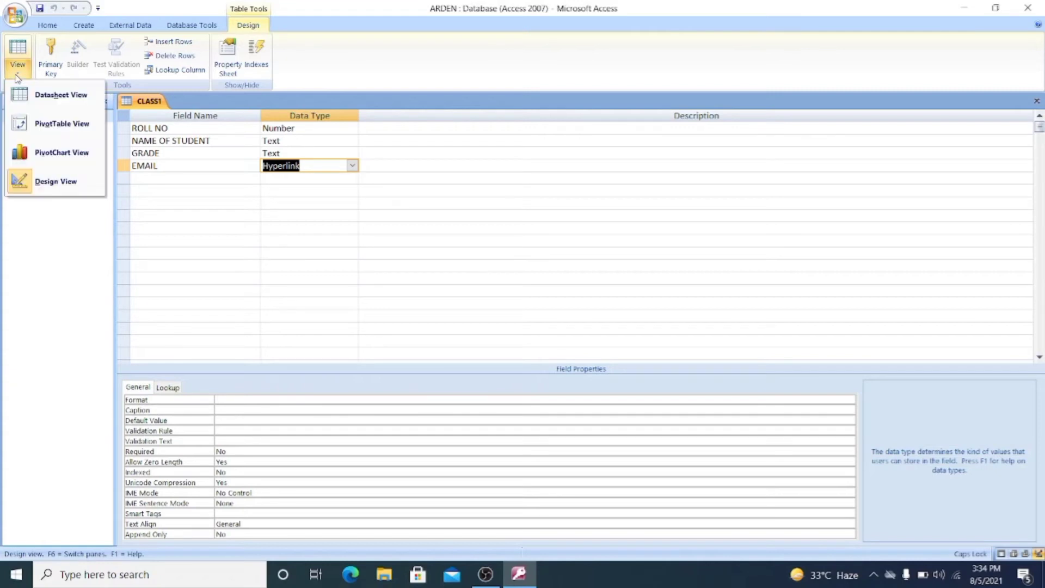
{"action": "left_click", "coordinate": [31, 98]}
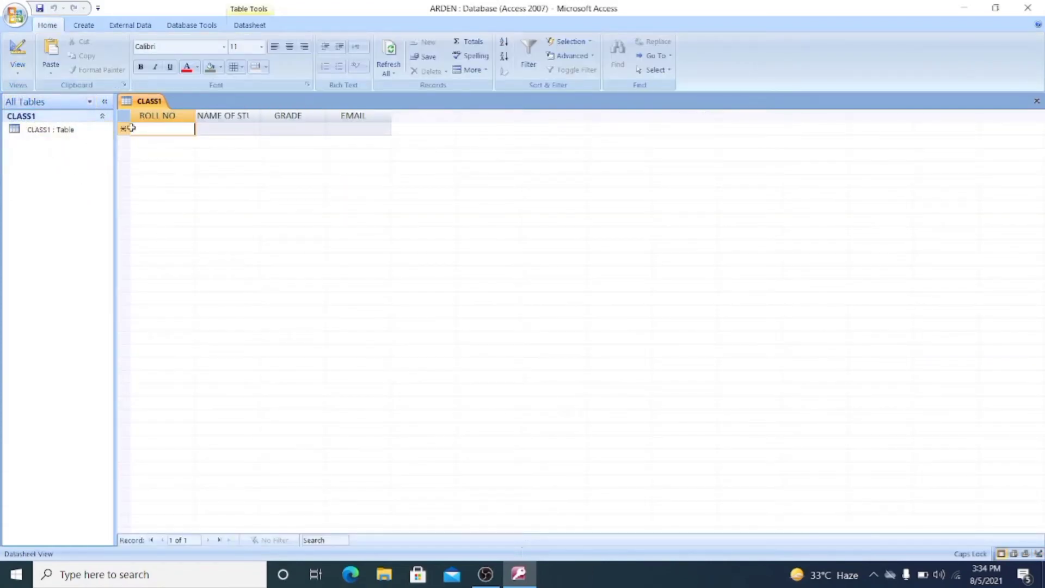
- Autofit the NAME OF STUDENT and EMAIL columns so their full headers show
{"action": "double_click", "coordinate": [261, 117]}
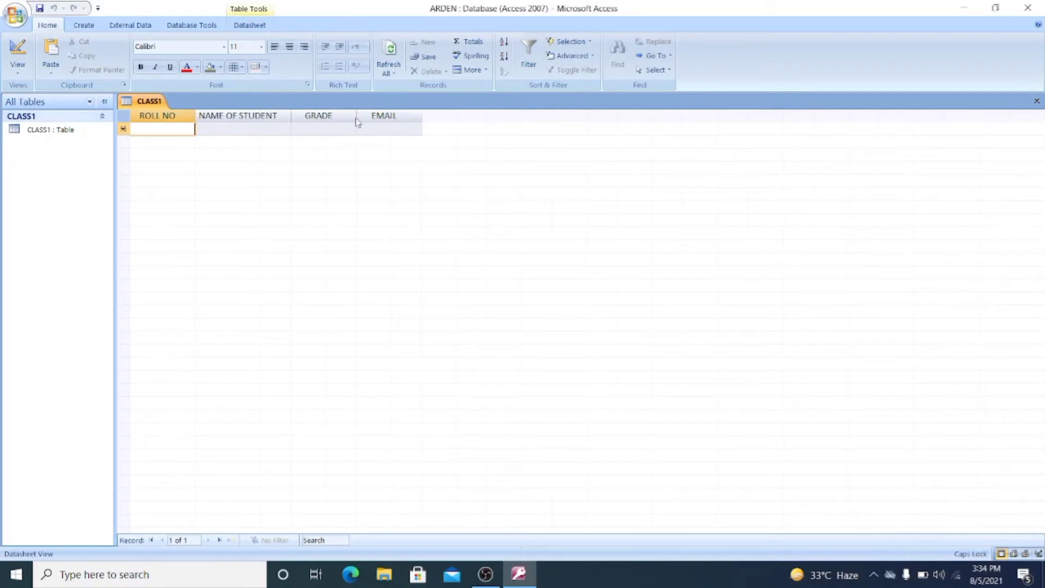
{"action": "double_click", "coordinate": [422, 111]}
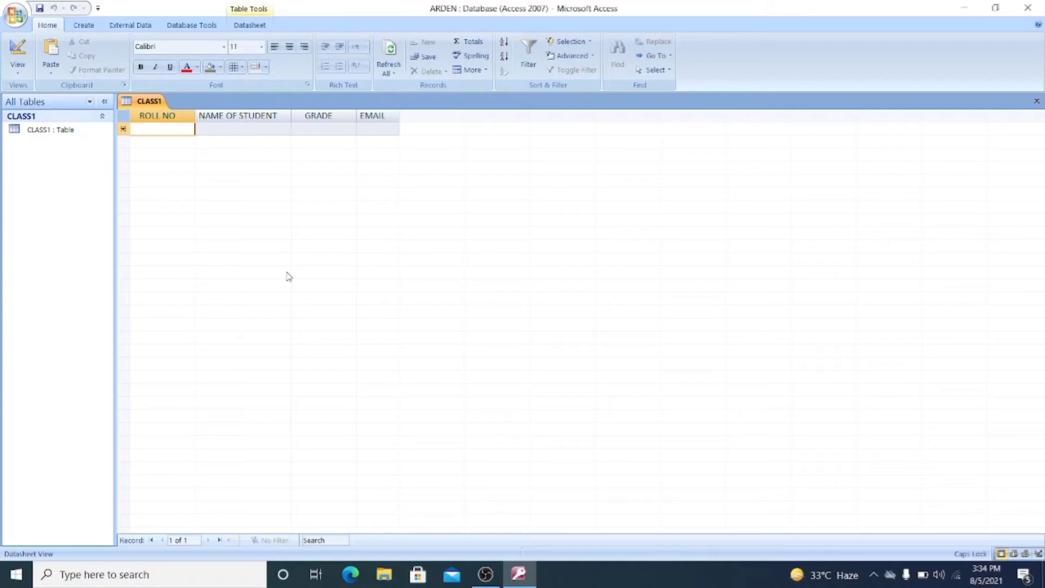
{"action": "left_click", "coordinate": [83, 27]}
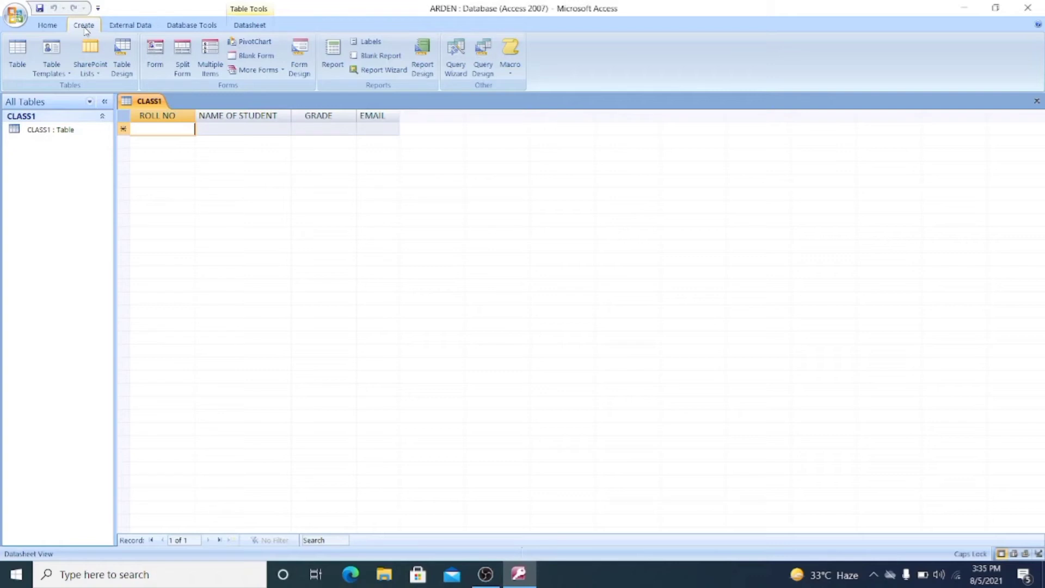
{"action": "left_click", "coordinate": [17, 56]}
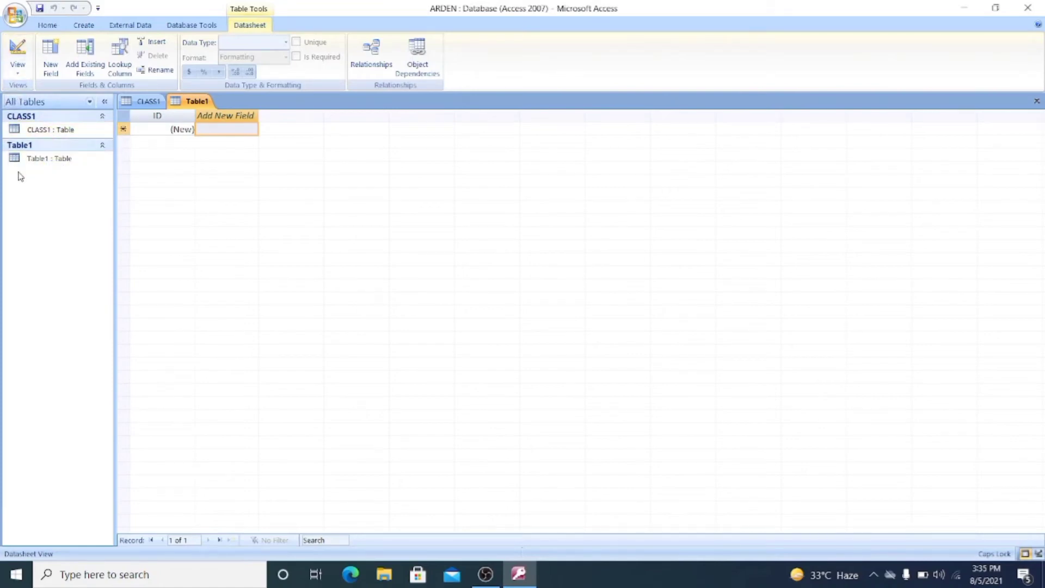
{"action": "right_click", "coordinate": [47, 165]}
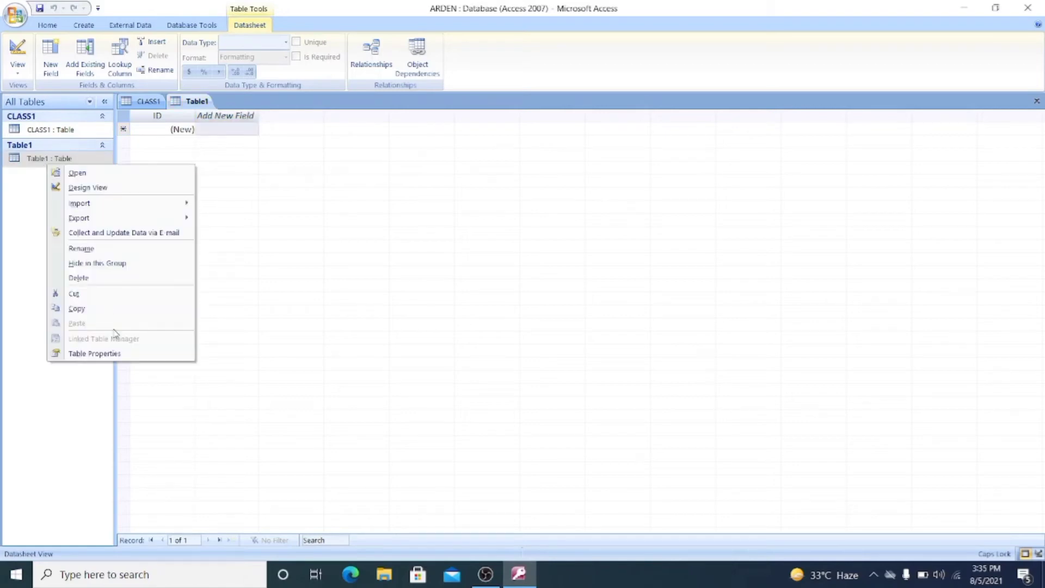
{"action": "left_click", "coordinate": [68, 278]}
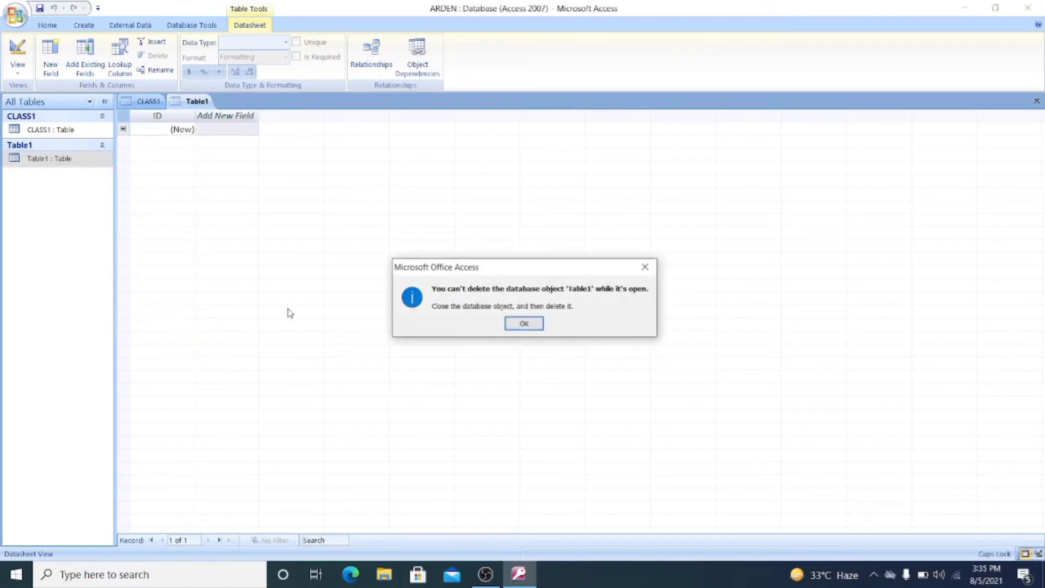
{"action": "left_click", "coordinate": [513, 329]}
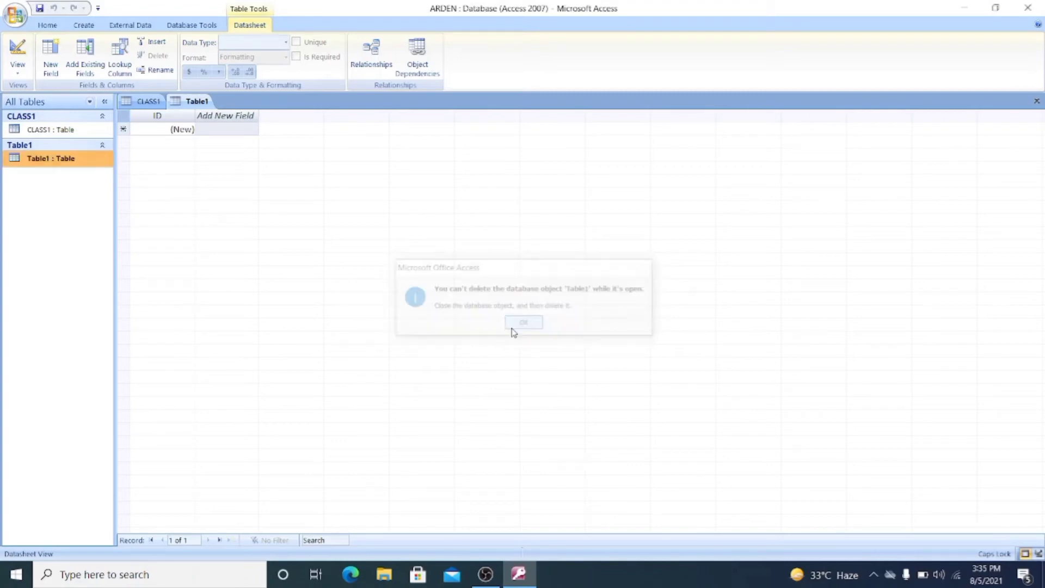
{"action": "left_click", "coordinate": [67, 136]}
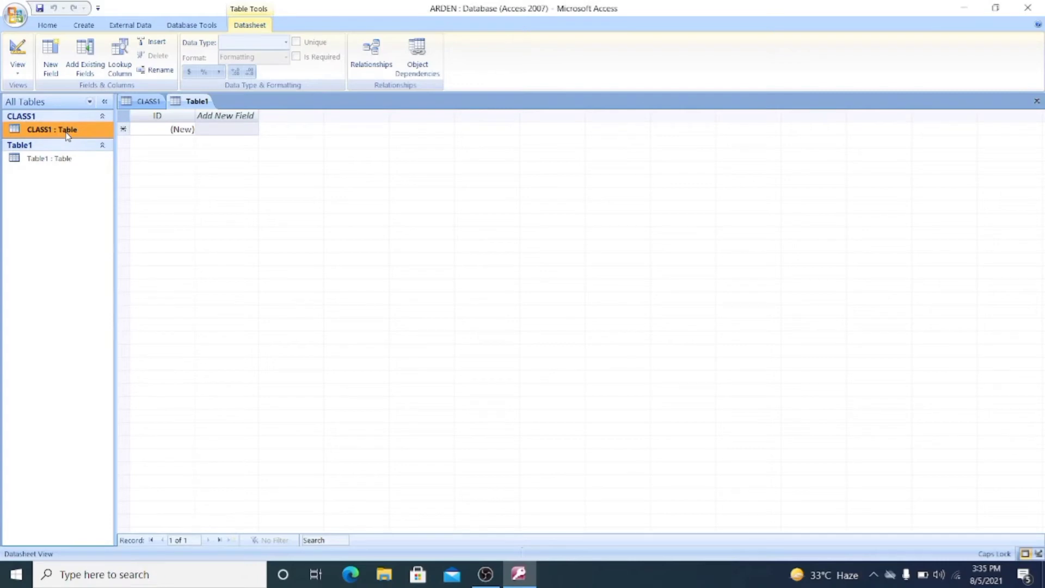
{"action": "left_click", "coordinate": [163, 103]}
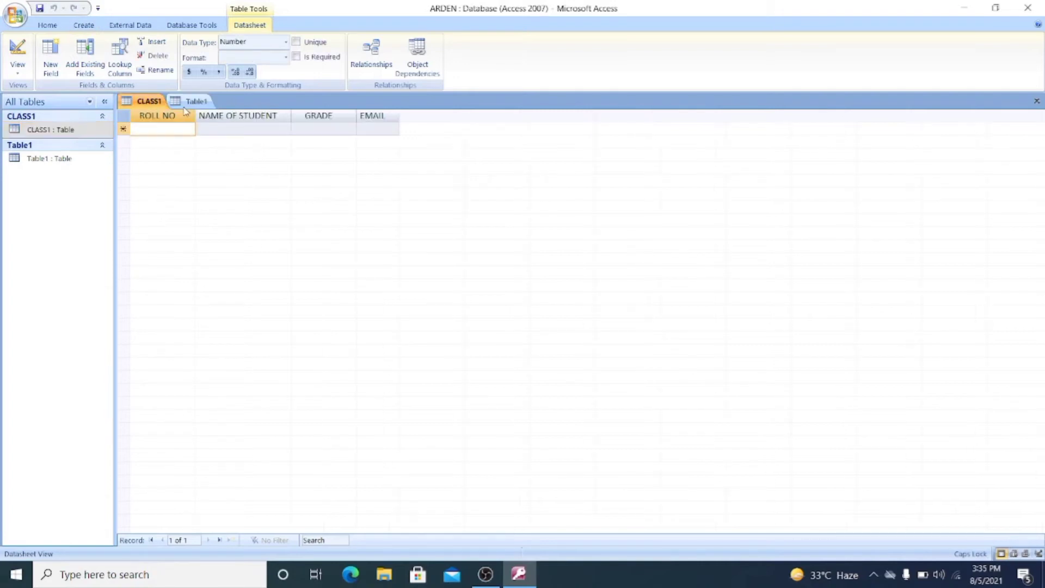
{"action": "left_click", "coordinate": [201, 104]}
{"action": "right_click", "coordinate": [201, 104]}
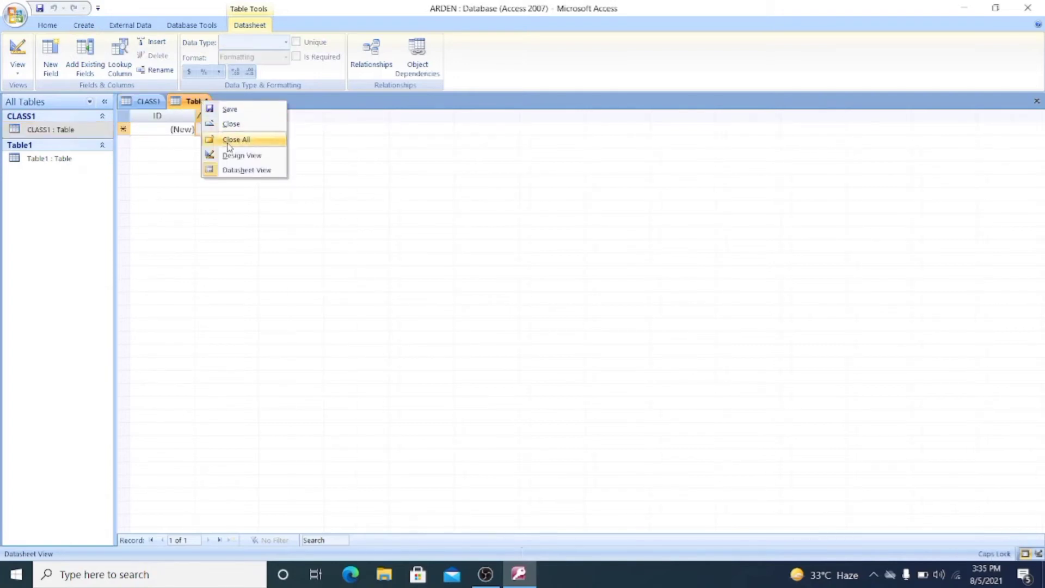
{"action": "left_click", "coordinate": [229, 126]}
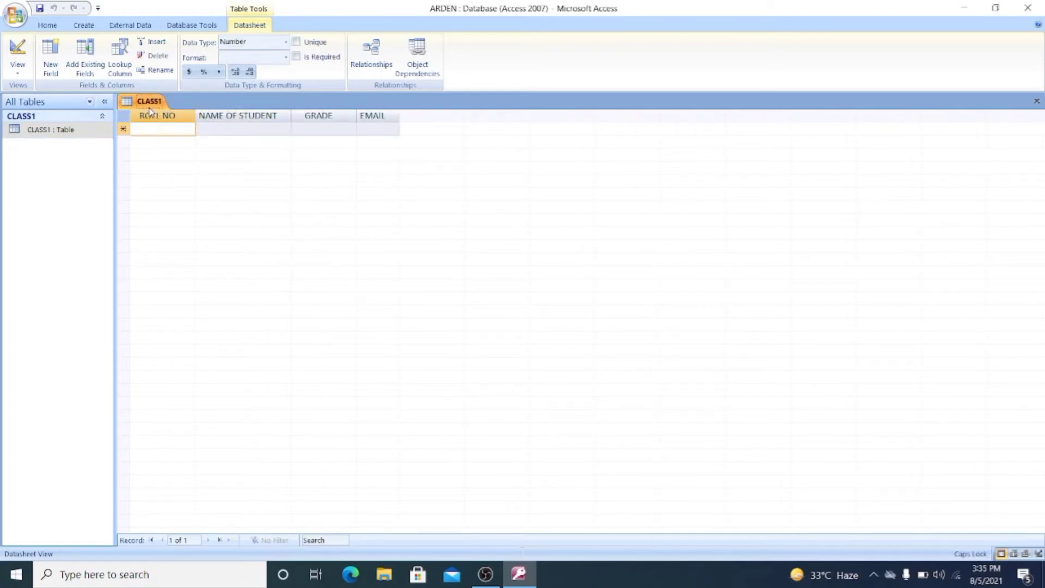
- Launch the Form Wizard from the Create tab's More Forms list
{"action": "left_click", "coordinate": [84, 26]}
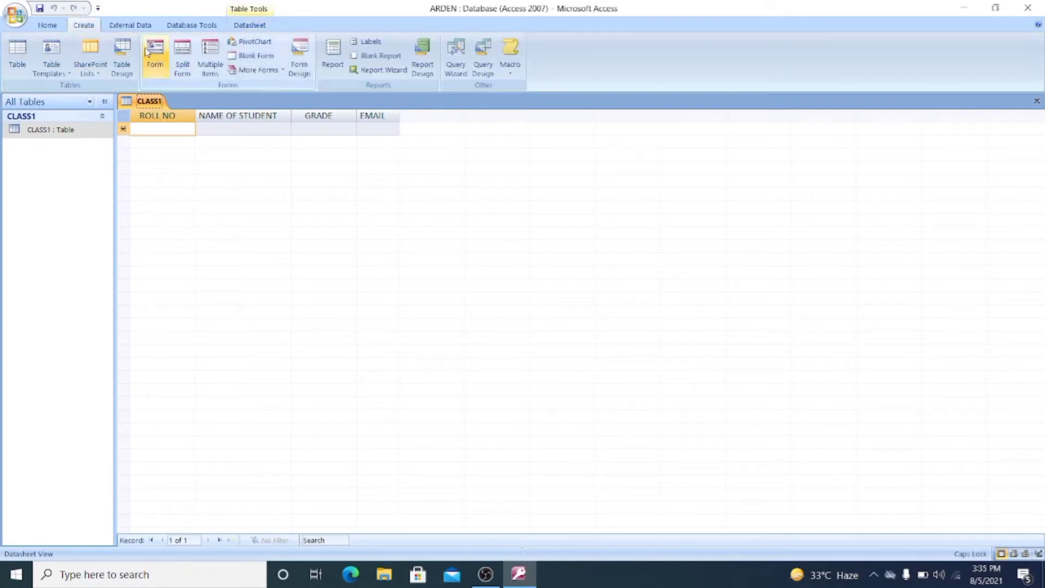
{"action": "left_click", "coordinate": [283, 71]}
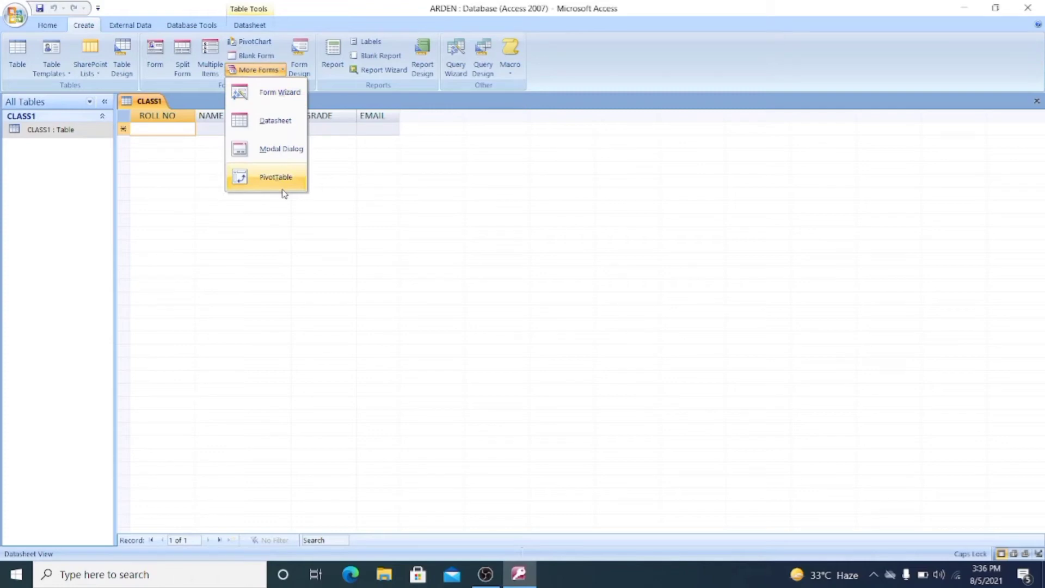
{"action": "left_click", "coordinate": [277, 97]}
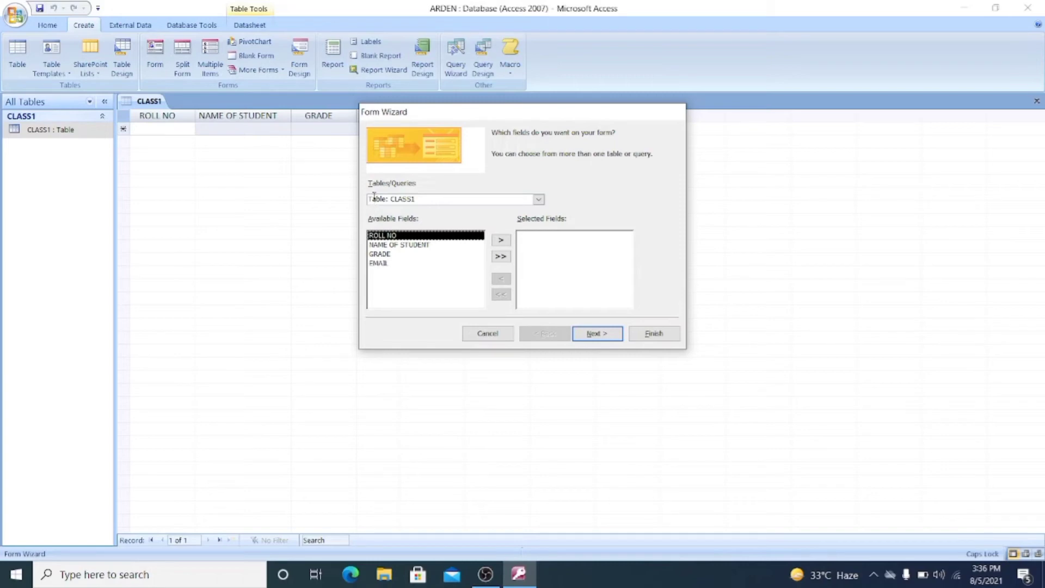
- Keep Table: CLASS1 as the form's source
{"action": "left_click", "coordinate": [538, 199]}
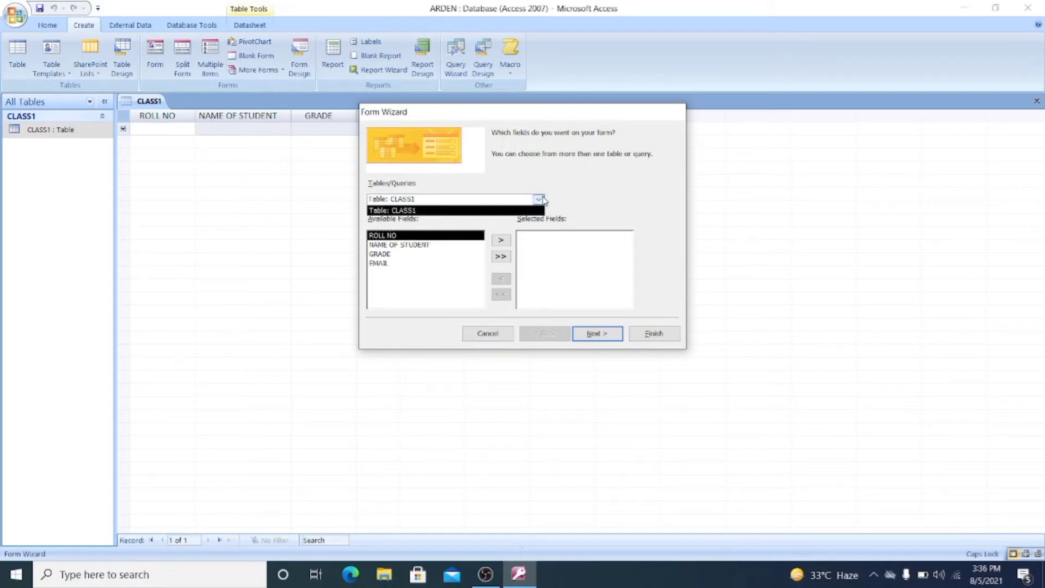
{"action": "left_click", "coordinate": [464, 212]}
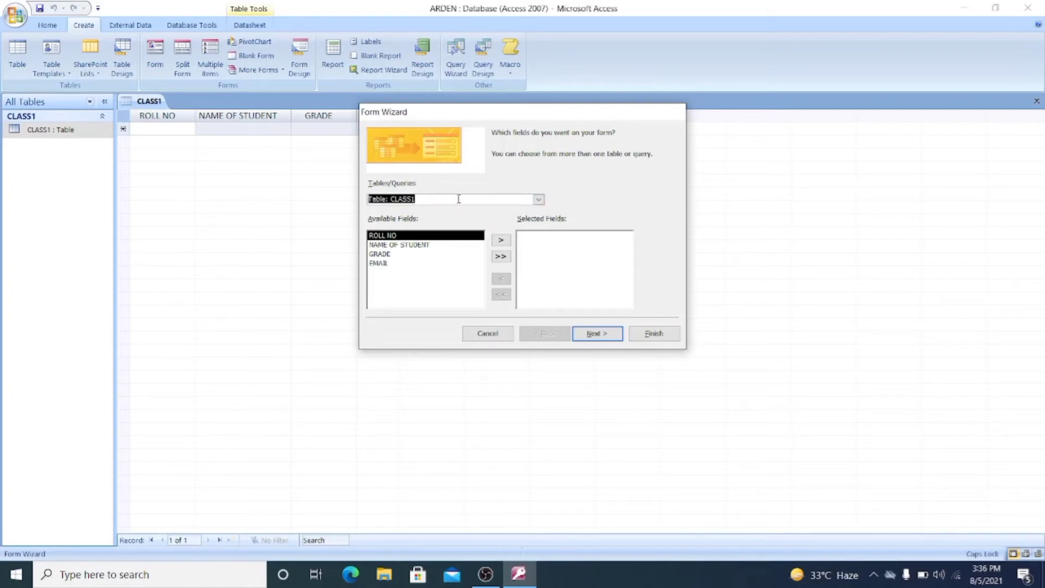
{"action": "left_click", "coordinate": [538, 200]}
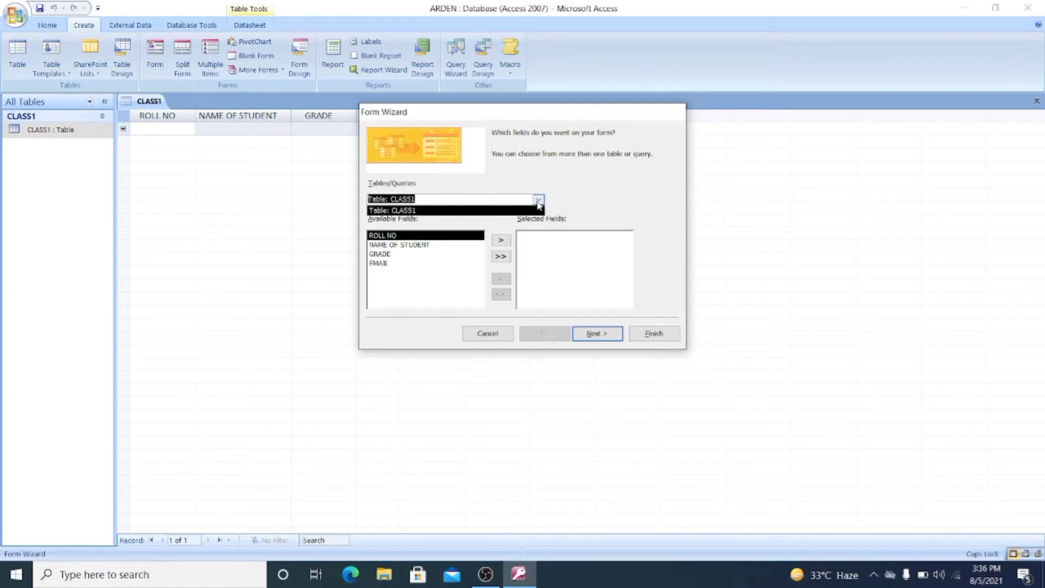
{"action": "left_click", "coordinate": [538, 201]}
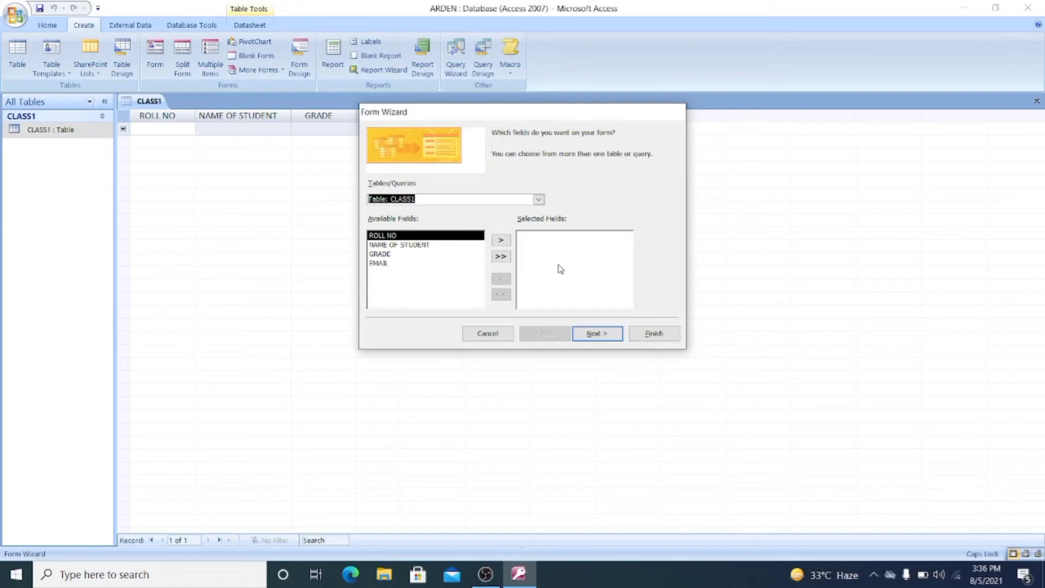
- Move ROLL NO, NAME OF STUDENT, EMAIL and GRADE into Selected Fields and continue
{"action": "left_click", "coordinate": [500, 240]}
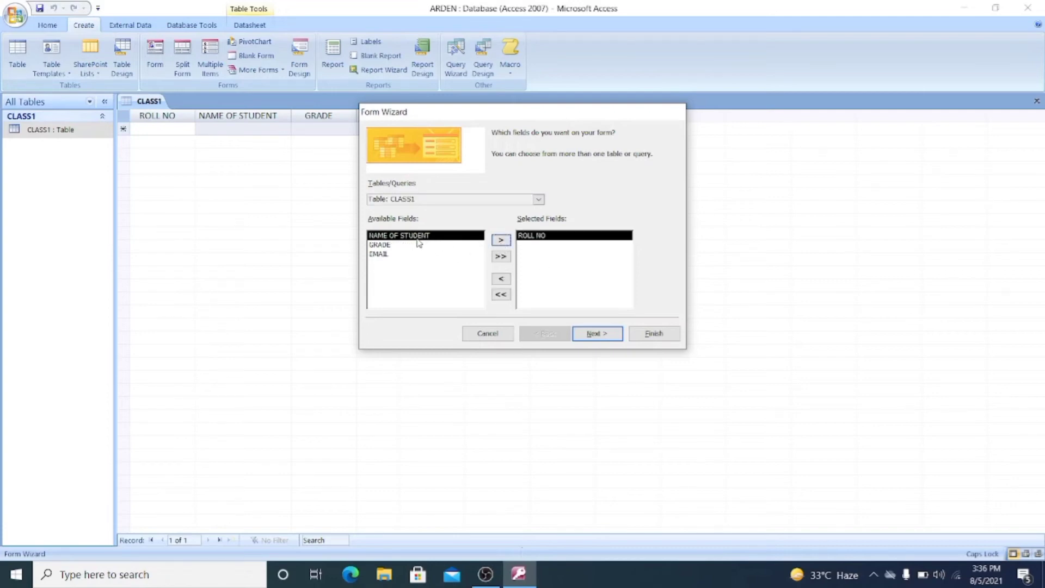
{"action": "left_click", "coordinate": [501, 240]}
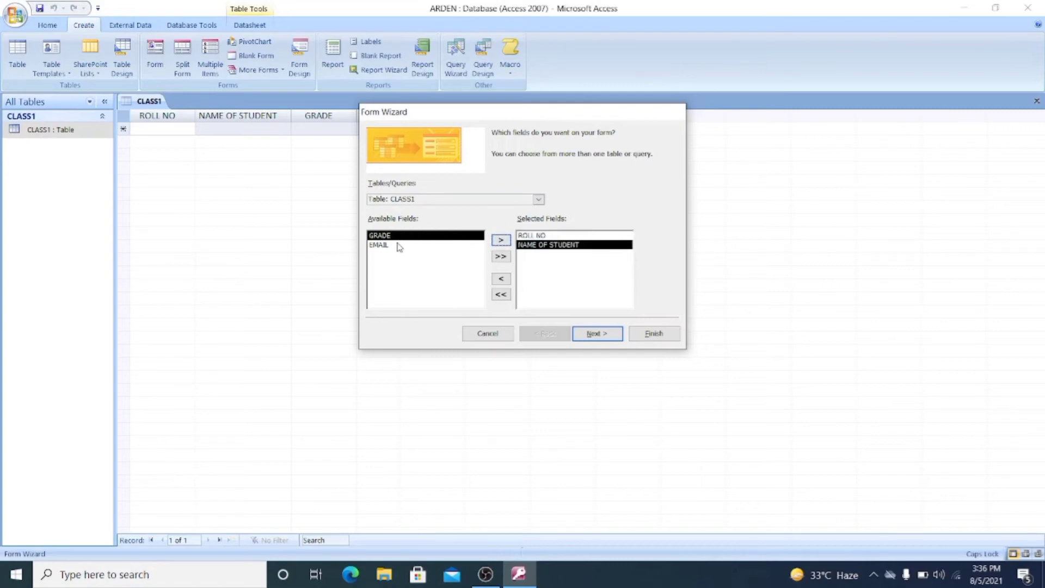
{"action": "left_click", "coordinate": [389, 245]}
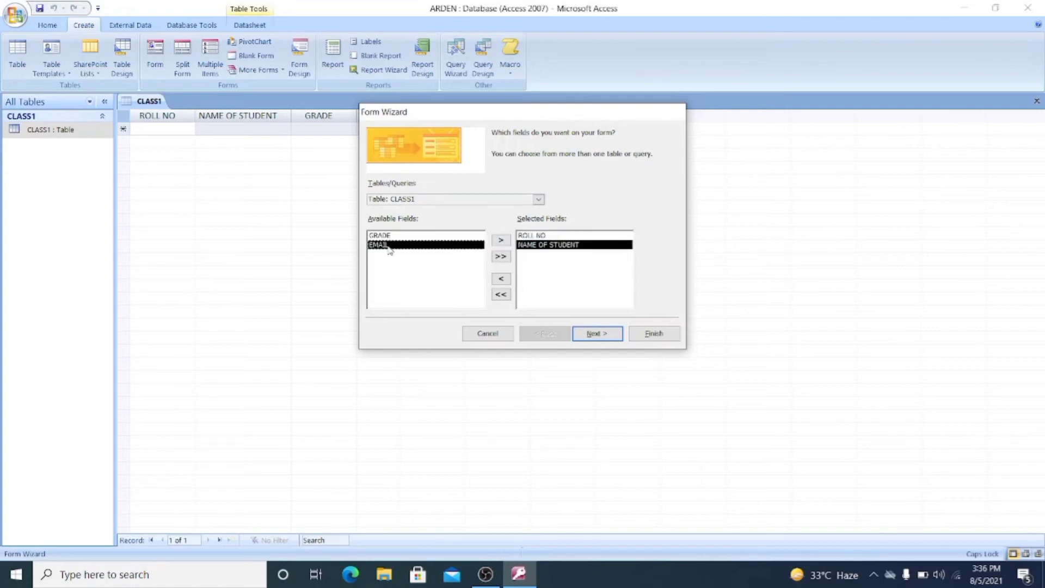
{"action": "left_click", "coordinate": [501, 240]}
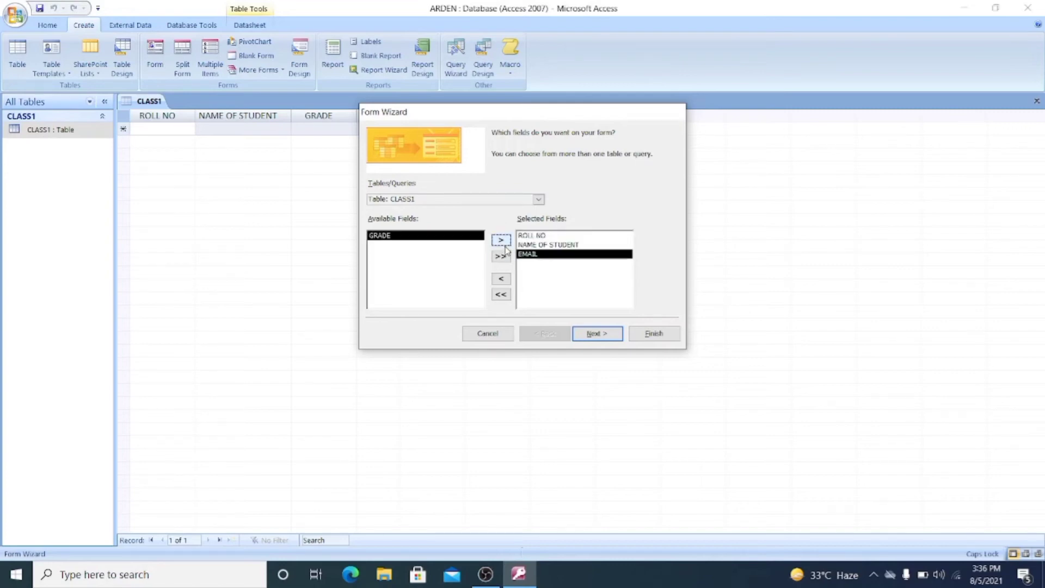
{"action": "left_click", "coordinate": [433, 235]}
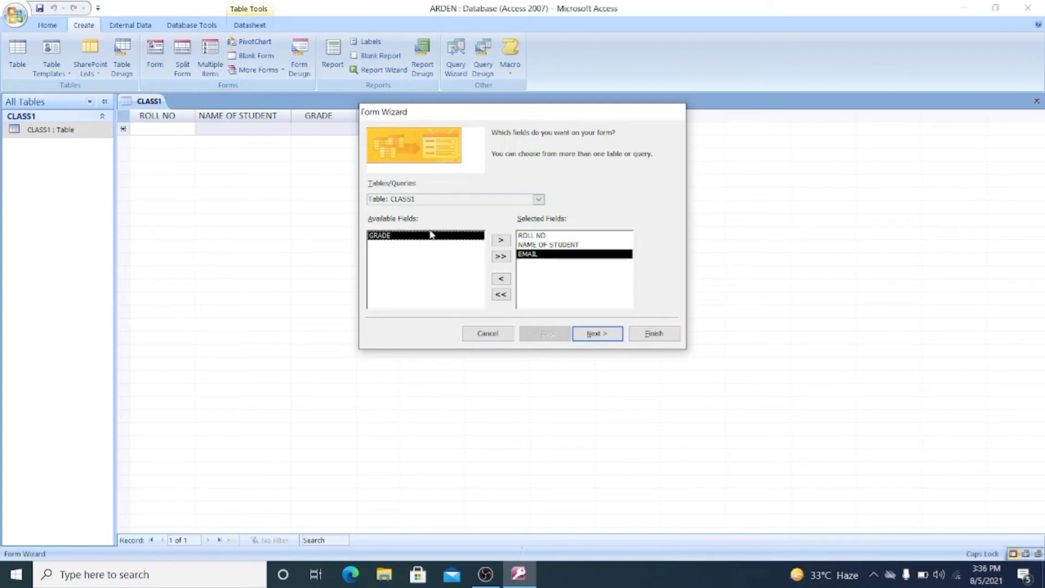
{"action": "left_click", "coordinate": [501, 241]}
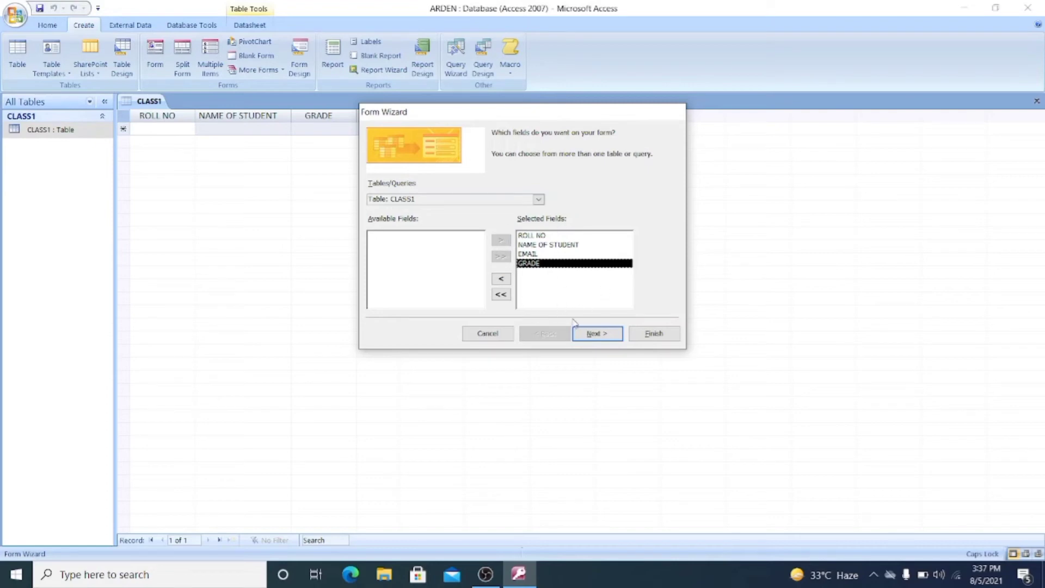
{"action": "left_click", "coordinate": [587, 344]}
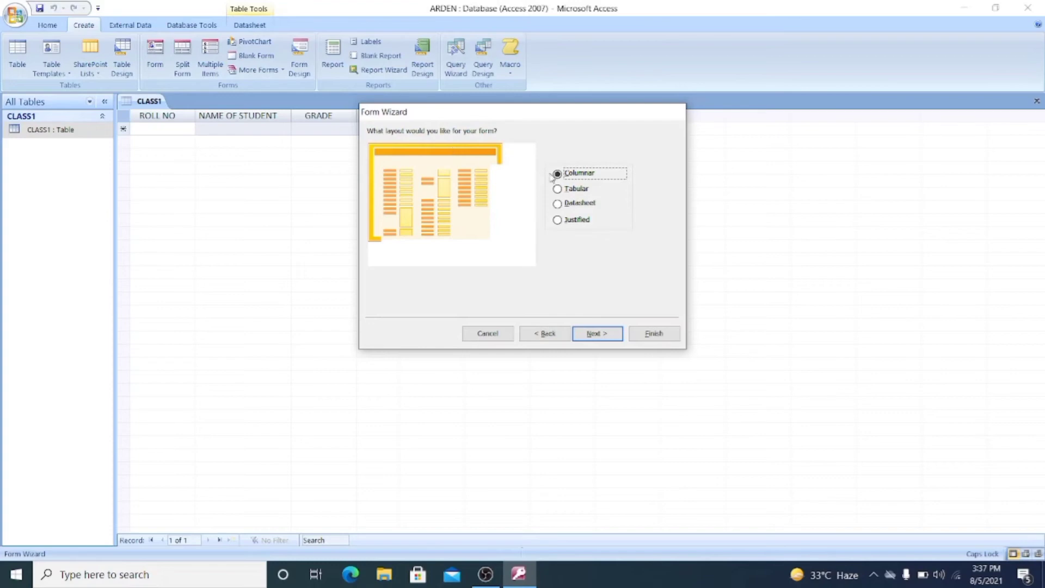
- Compare the Tabular, Datasheet and Justified layouts, then keep Columnar and continue
{"action": "left_click", "coordinate": [584, 188]}
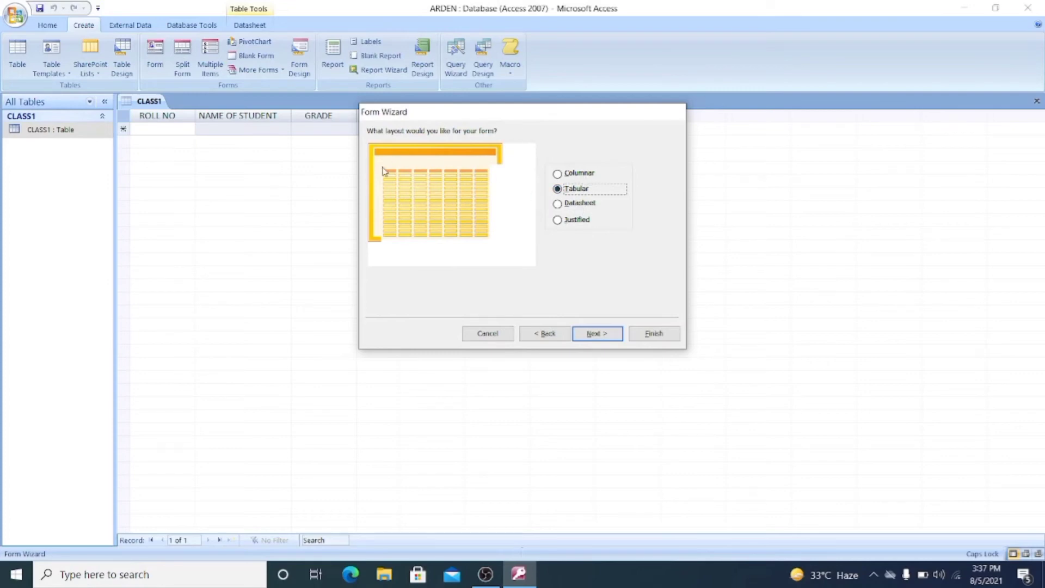
{"action": "left_click", "coordinate": [577, 207]}
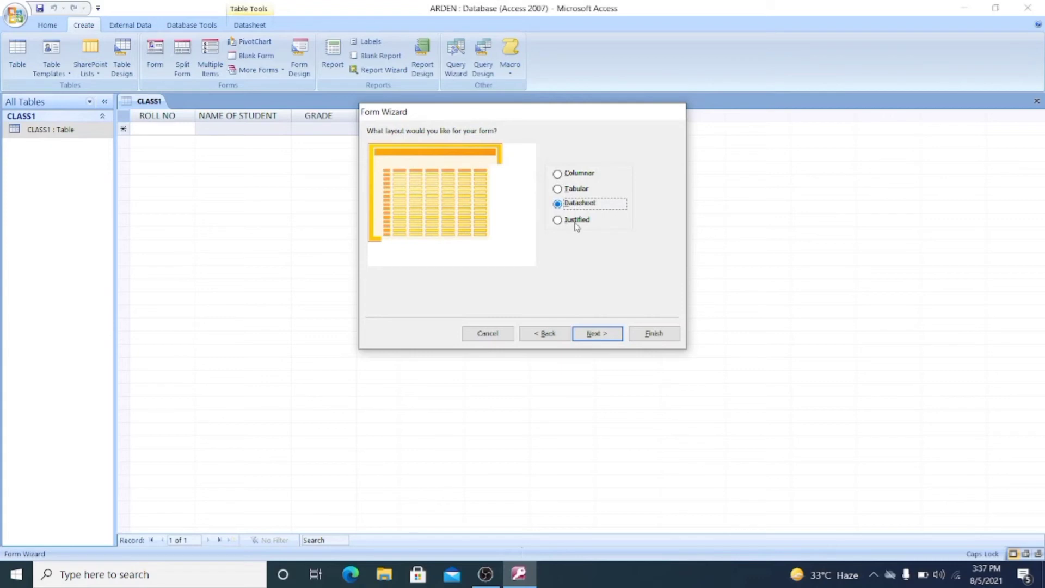
{"action": "left_click", "coordinate": [576, 222]}
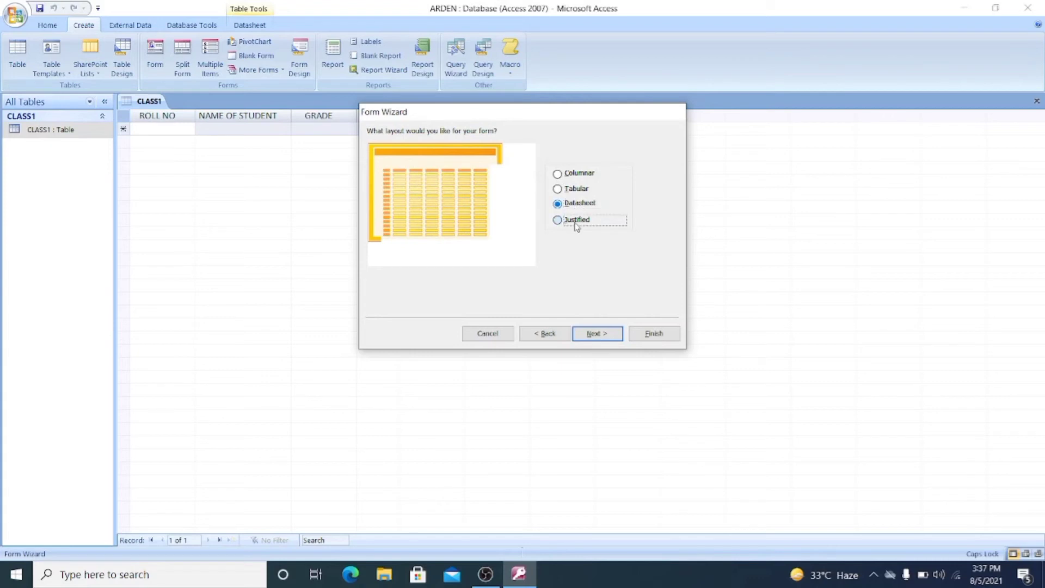
{"action": "left_click", "coordinate": [569, 175]}
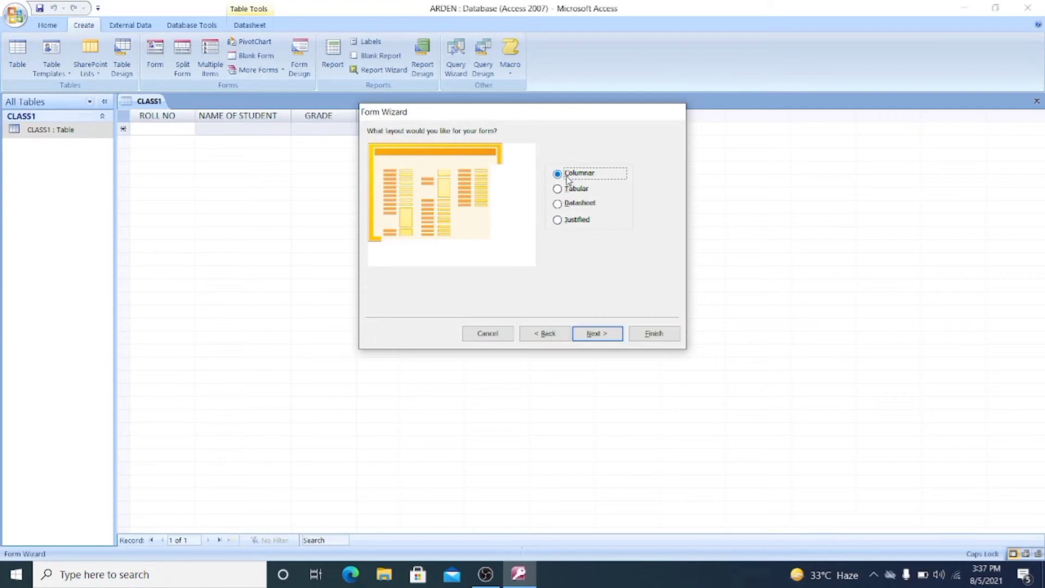
{"action": "left_click", "coordinate": [591, 340]}
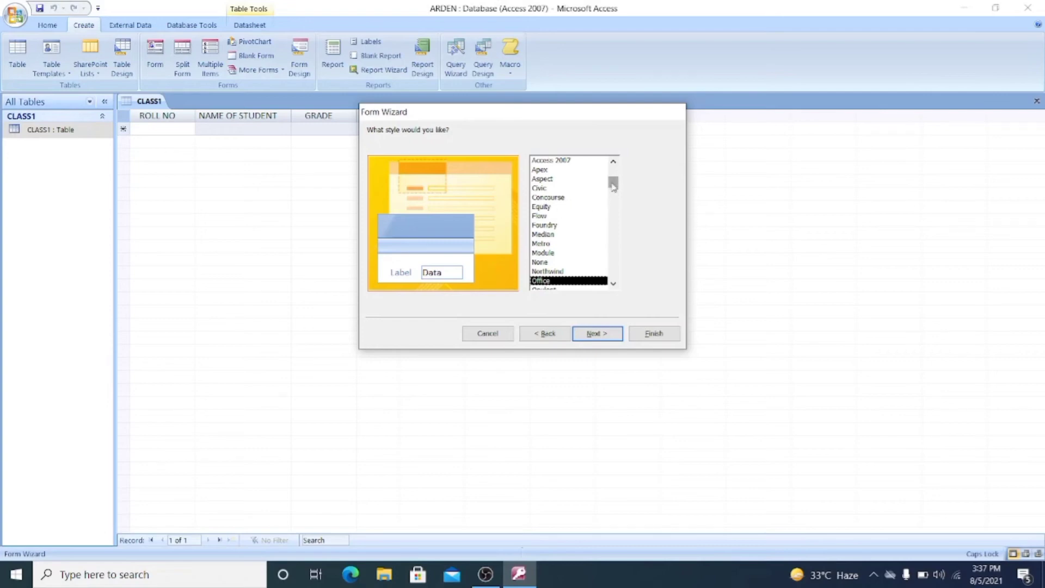
- Preview the Apex, Aspect, Civic, Equity, Median, Module, Northwind and Office styles
{"action": "mouse_move", "coordinate": [613, 184]}
{"action": "left_mouse_down"}
{"action": "mouse_move", "coordinate": [613, 173]}
{"action": "mouse_move", "coordinate": [613, 183]}
{"action": "left_mouse_up"}
{"action": "left_click", "coordinate": [540, 169]}
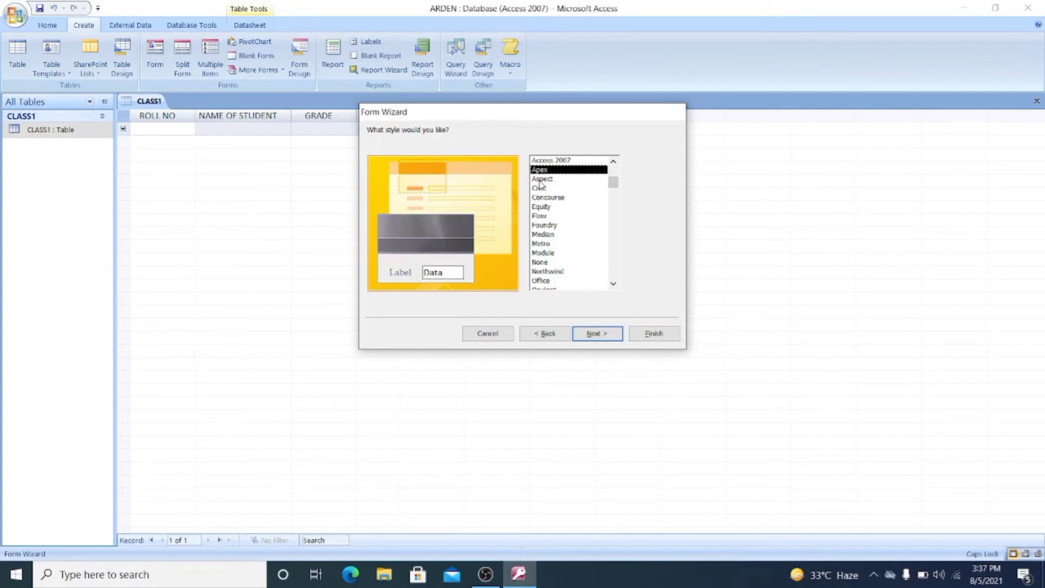
{"action": "left_click", "coordinate": [540, 179]}
{"action": "left_click", "coordinate": [541, 188]}
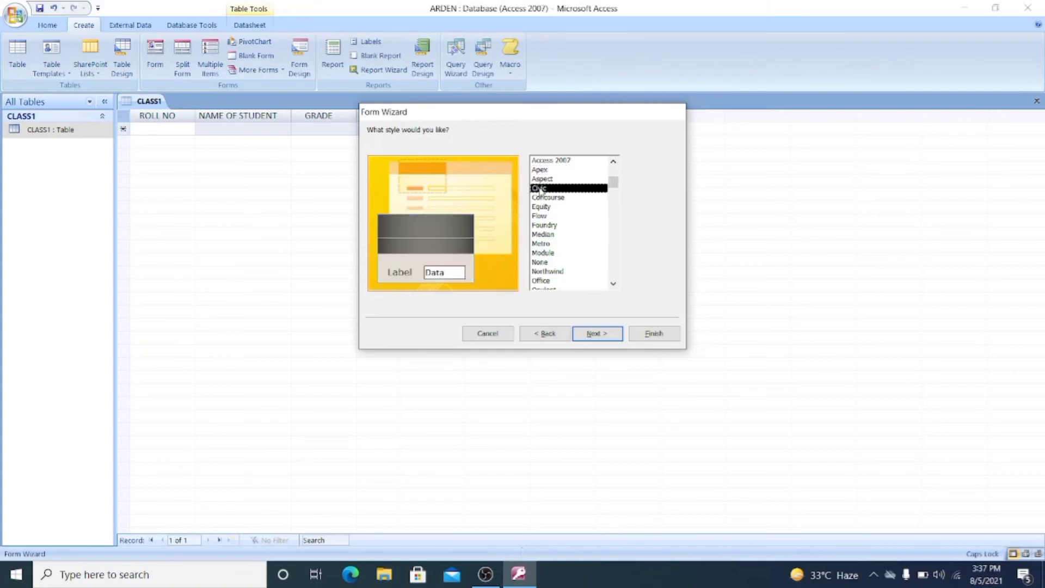
{"action": "left_click", "coordinate": [539, 207]}
{"action": "left_click", "coordinate": [541, 234]}
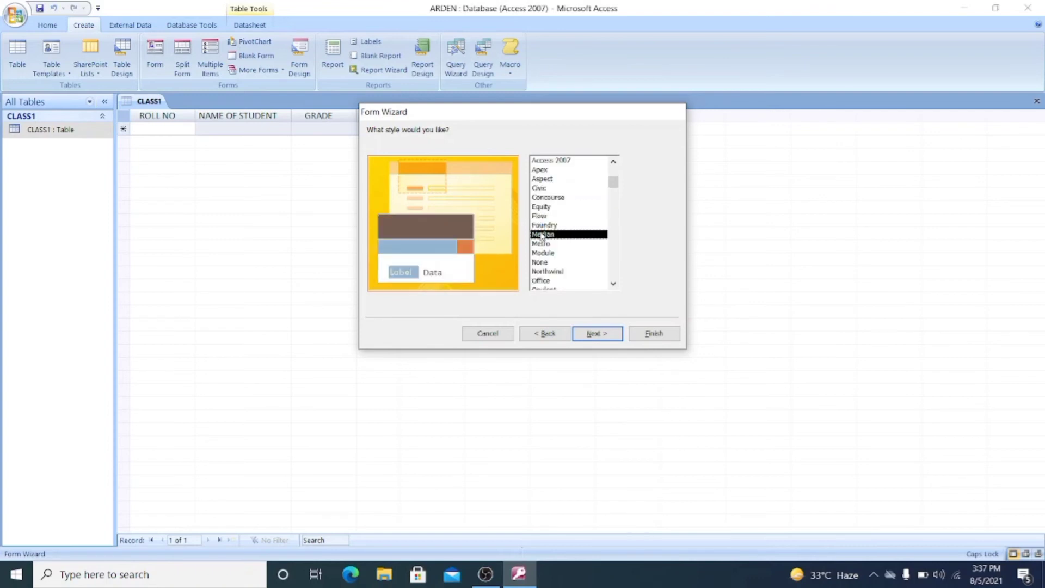
{"action": "left_click", "coordinate": [541, 253]}
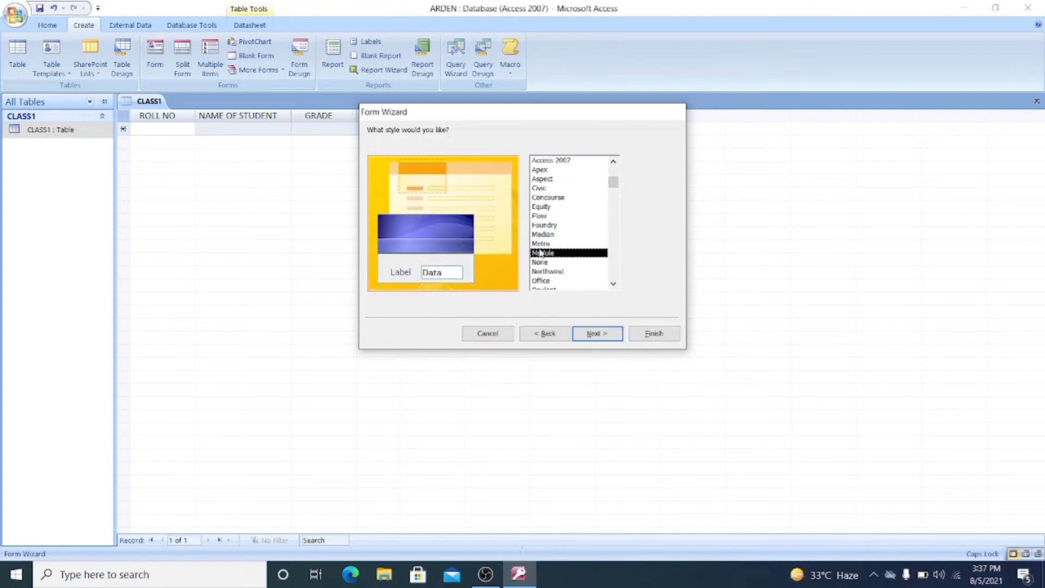
{"action": "left_click", "coordinate": [541, 271]}
{"action": "left_click", "coordinate": [541, 280]}
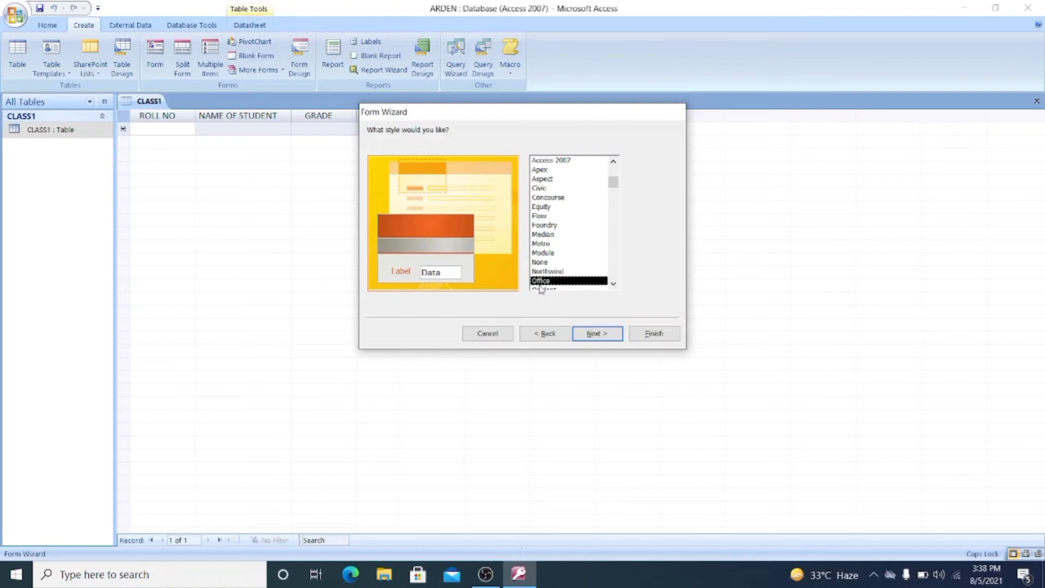
- Choose the Solstice style and move on to the naming page
{"action": "left_click", "coordinate": [613, 283]}
{"action": "left_click", "coordinate": [613, 284]}
{"action": "left_click", "coordinate": [613, 283]}
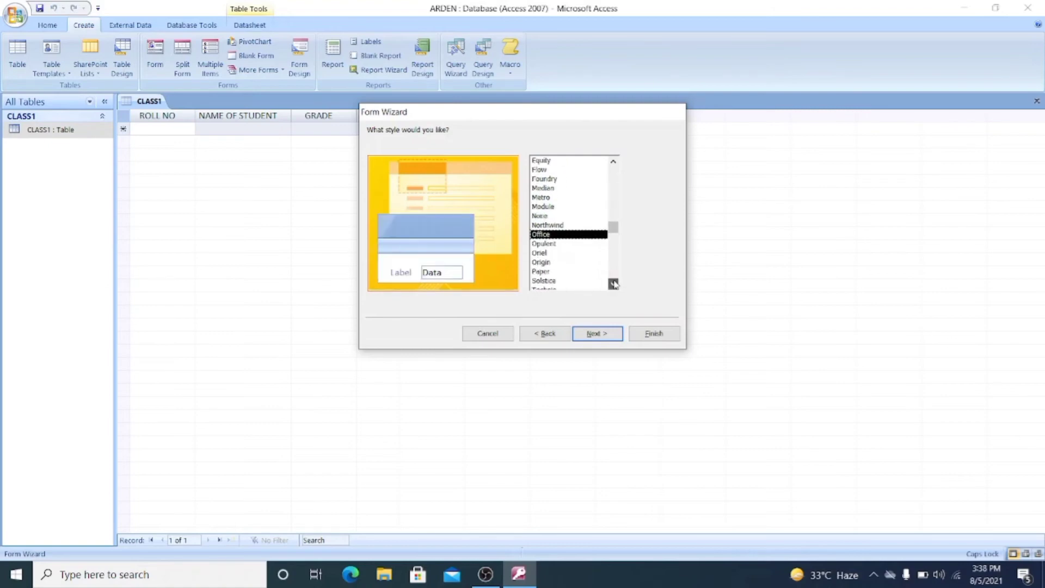
{"action": "left_click", "coordinate": [548, 281]}
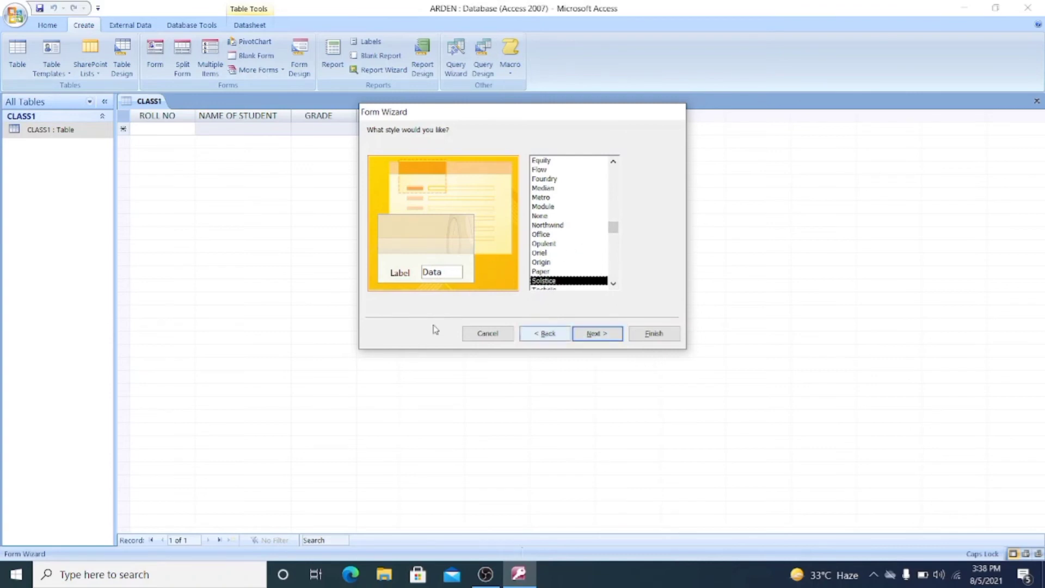
{"action": "left_click", "coordinate": [599, 333]}
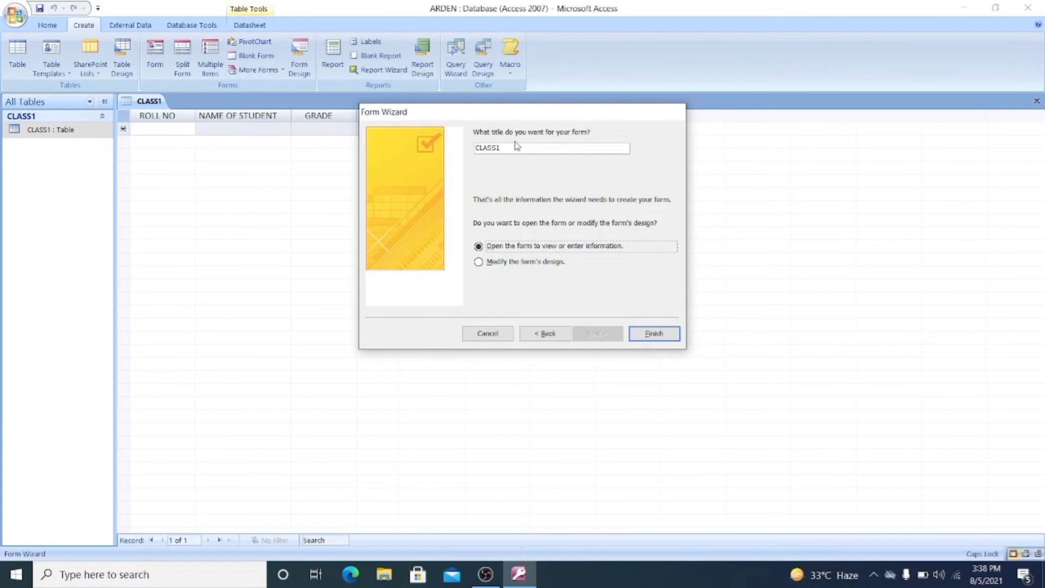
- Title the form FORM1 and finish, opening it for data entry
{"action": "left_click_drag", "start_coordinate": [508, 147], "coordinate": [475, 148]}
{"action": "type", "text": "FORM1"}
{"action": "left_click", "coordinate": [478, 262]}
{"action": "key", "text": "Up"}
{"action": "left_click", "coordinate": [653, 334]}
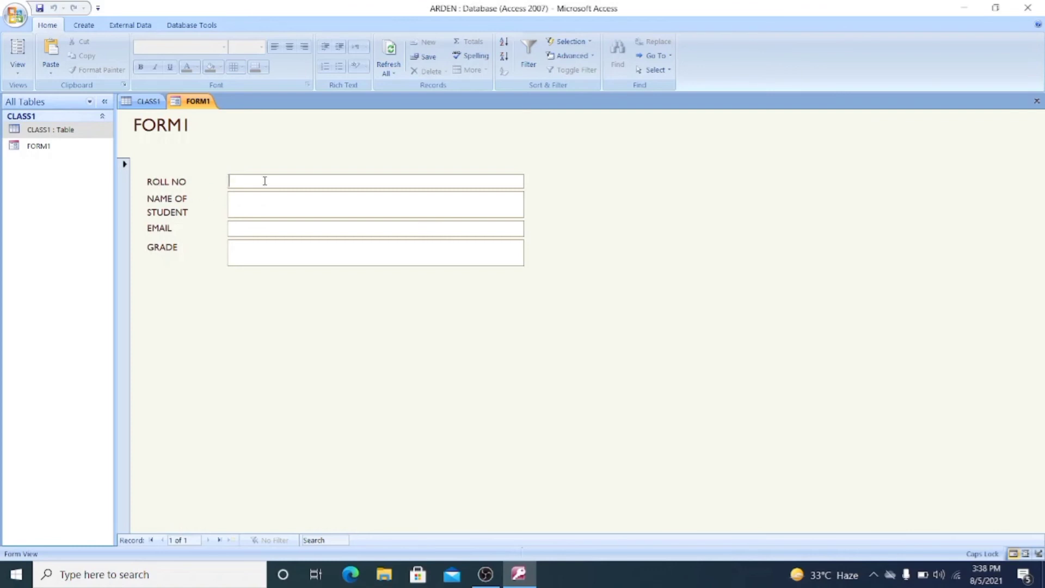
- Enter ROLL NO 1, the student's full name, their e-mail address and GRADE 7, then commit
{"action": "type", "text": "1"}
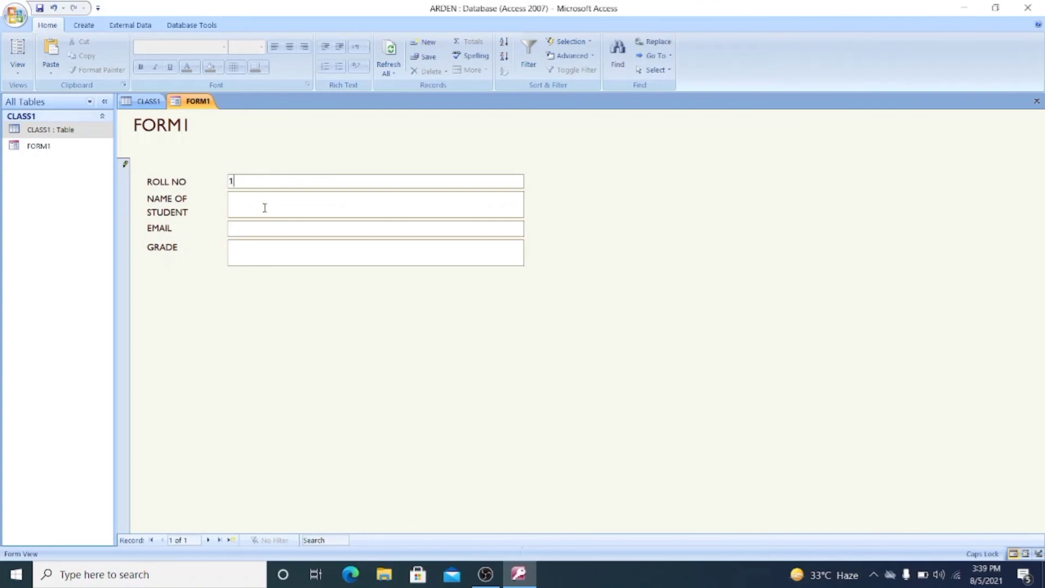
{"action": "left_click", "coordinate": [265, 208]}
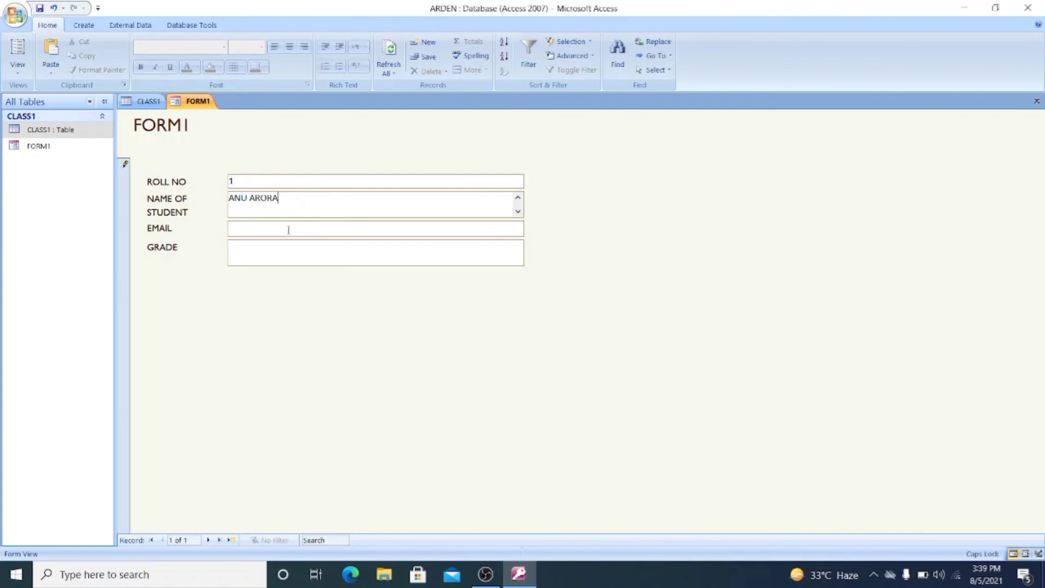
{"action": "left_click", "coordinate": [288, 228]}
{"action": "key", "text": "Caps_Lock"}
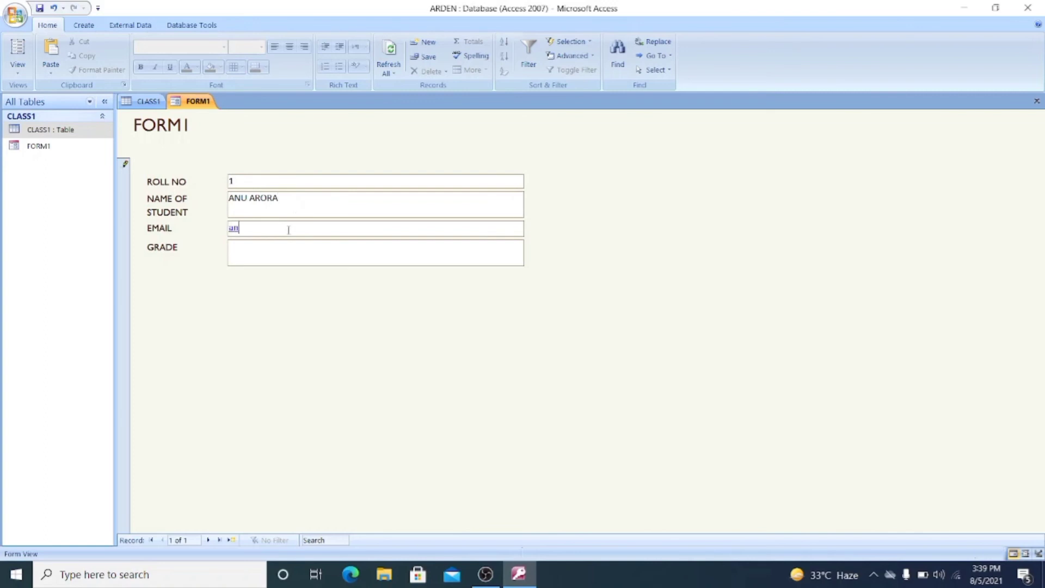
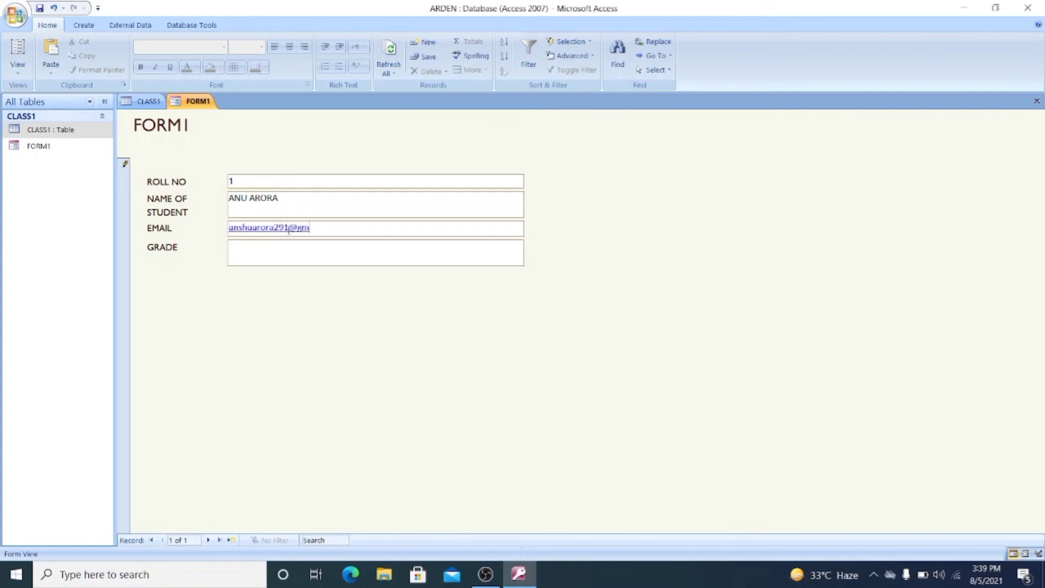
{"action": "left_click", "coordinate": [307, 249]}
{"action": "type", "text": "7"}
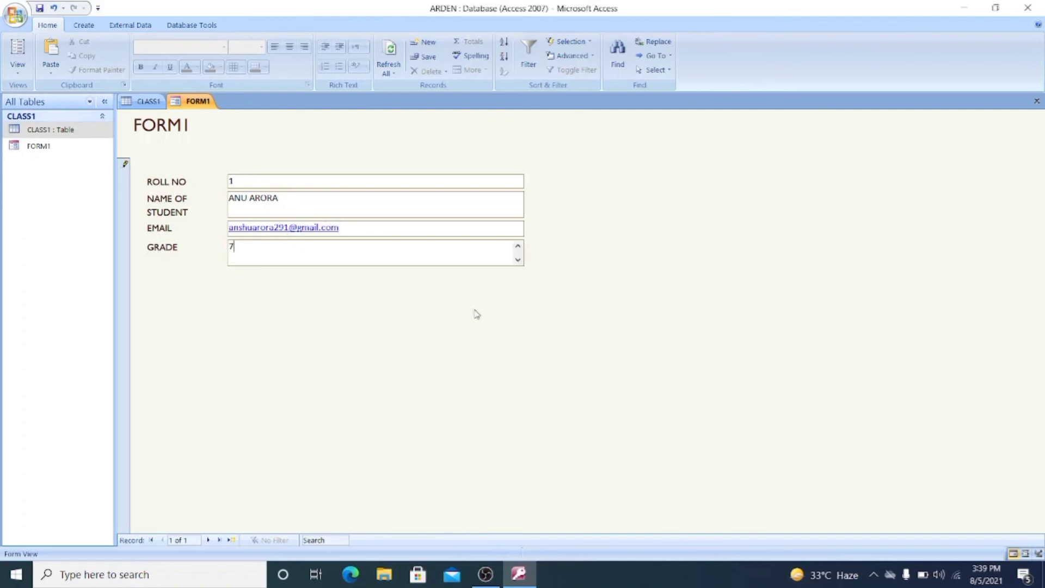
{"action": "key", "text": "shift+Return"}
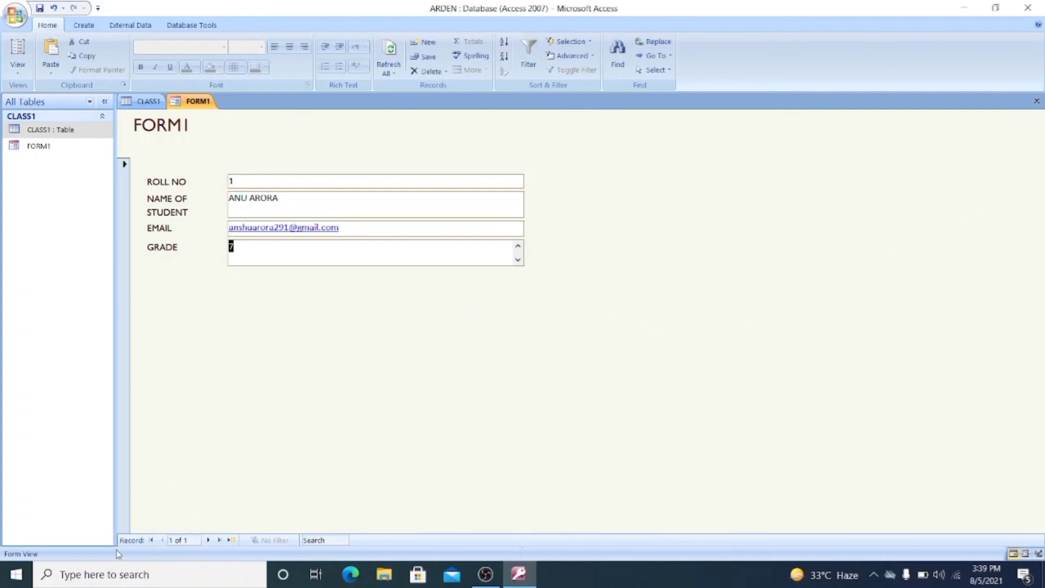
- Fill a new record with ROLL NO 2, the student's full name, e-mail and GRADE 8
{"action": "left_click", "coordinate": [209, 541]}
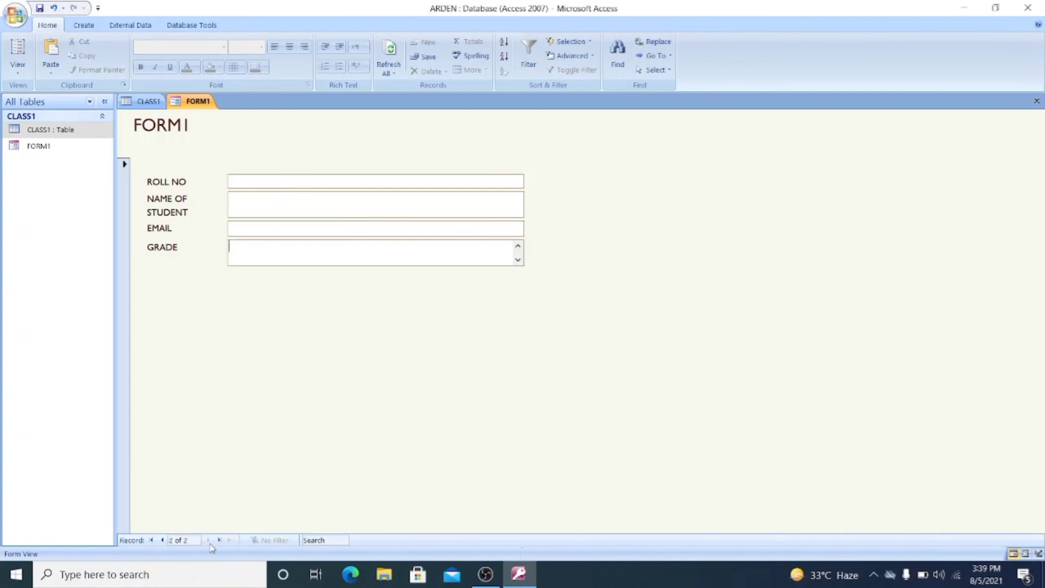
{"action": "left_click", "coordinate": [258, 183]}
{"action": "type", "text": "2"}
{"action": "left_click", "coordinate": [255, 202]}
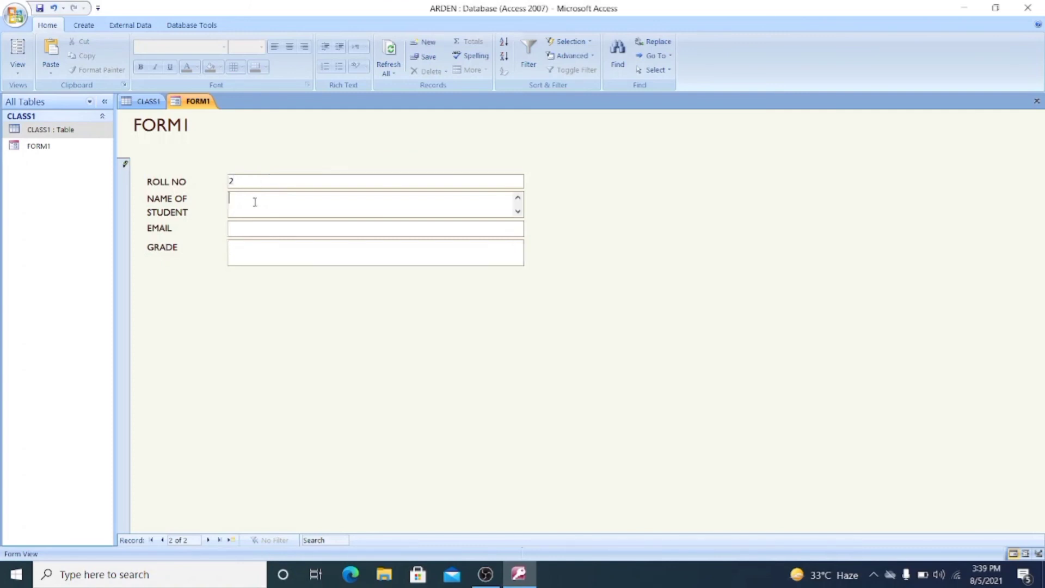
{"action": "left_click", "coordinate": [271, 233]}
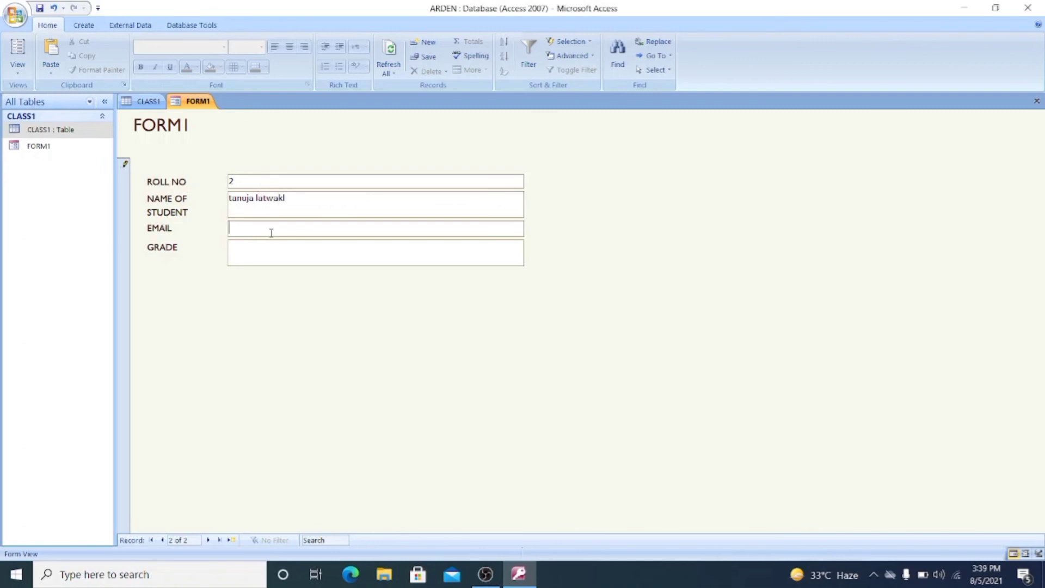
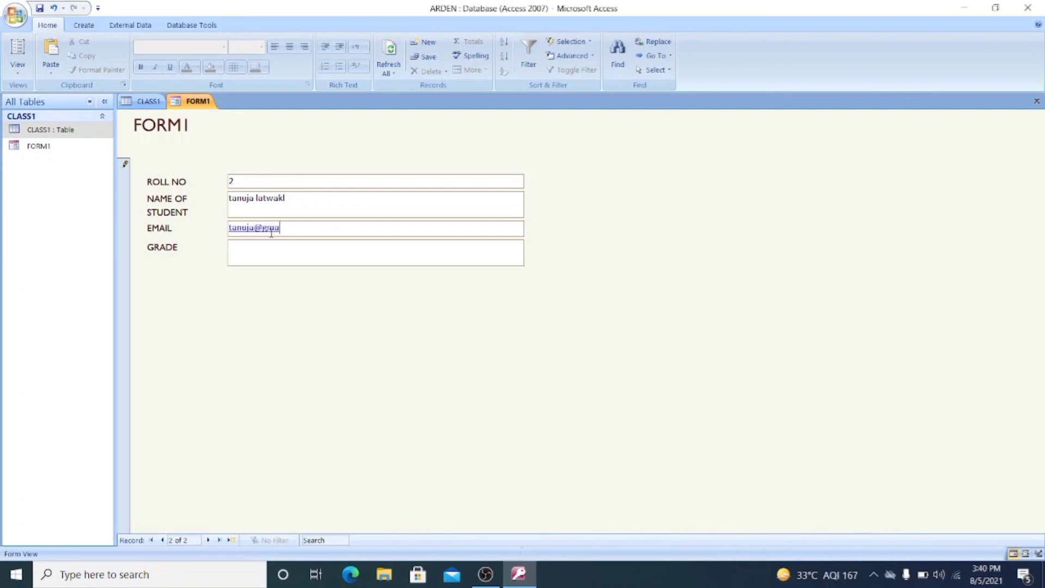
{"action": "left_click", "coordinate": [268, 258]}
{"action": "type", "text": "8"}
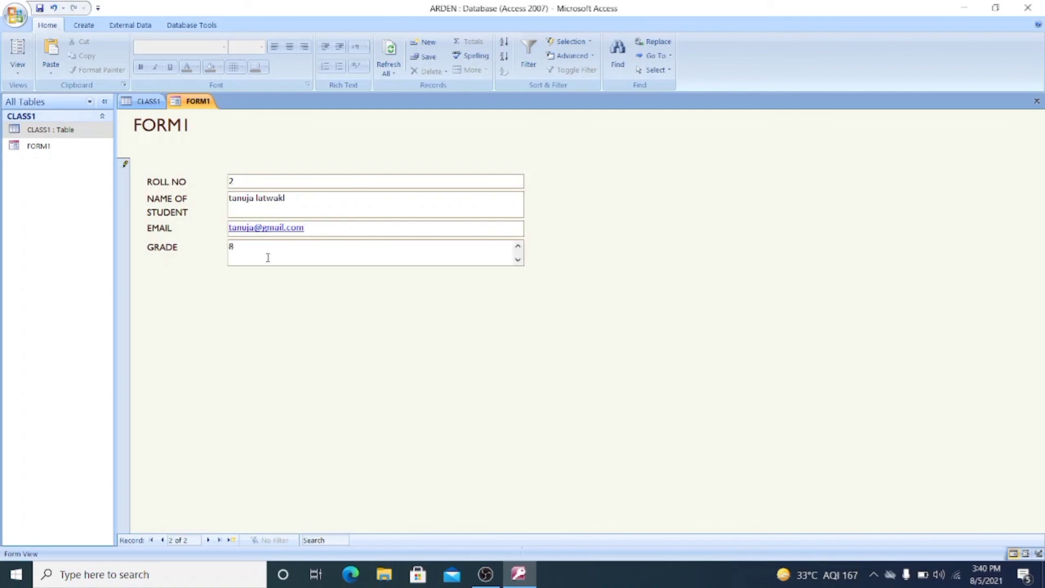
- Save the record, open the CLASS1 table, then close Access
{"action": "left_click", "coordinate": [39, 9]}
{"action": "double_click", "coordinate": [38, 135]}
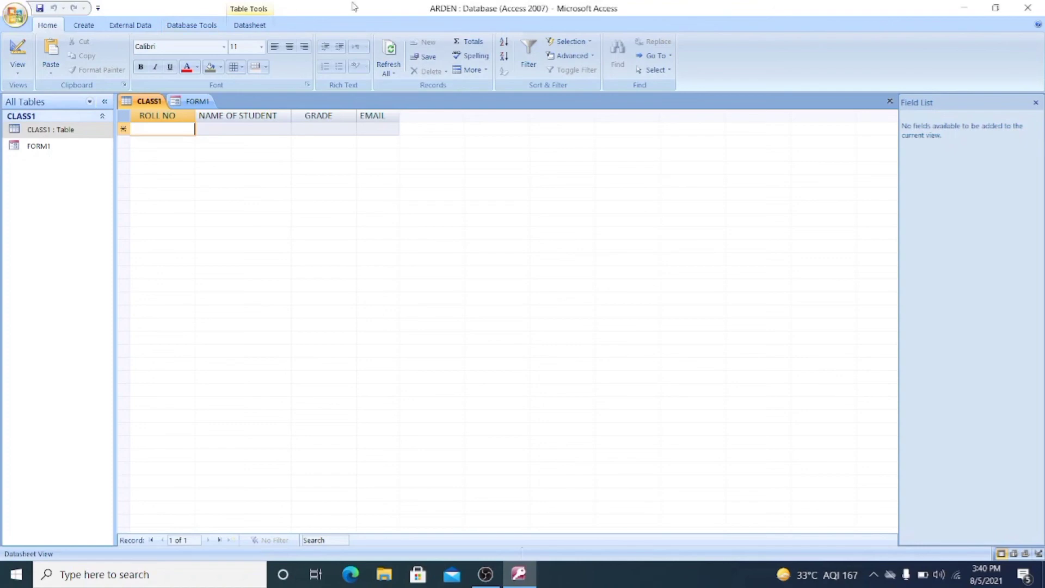
{"action": "left_click", "coordinate": [1030, 7]}
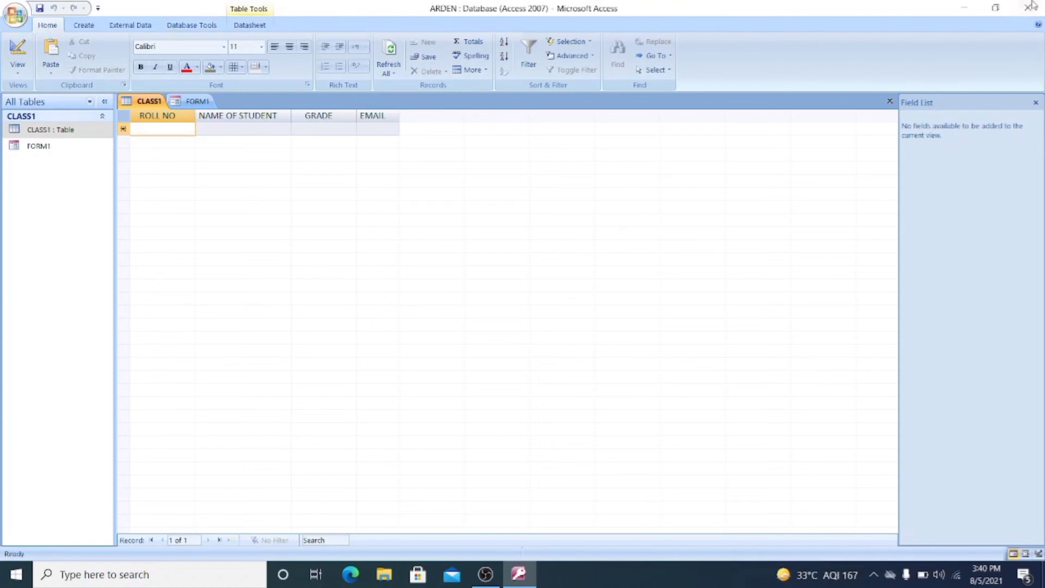
- Refresh the desktop and dismiss the Start menu
{"action": "right_click", "coordinate": [389, 343]}
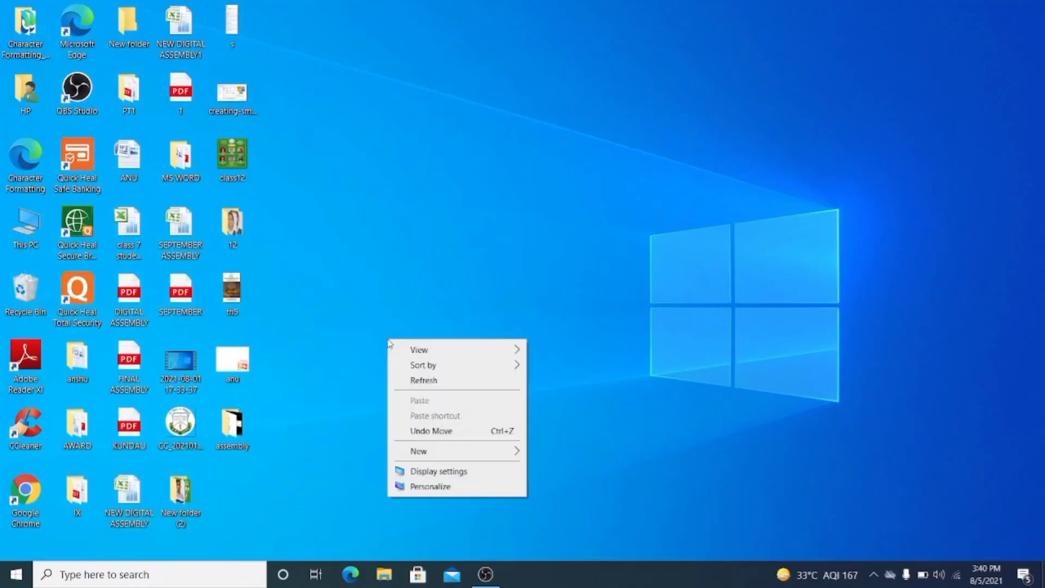
{"action": "left_click", "coordinate": [412, 378]}
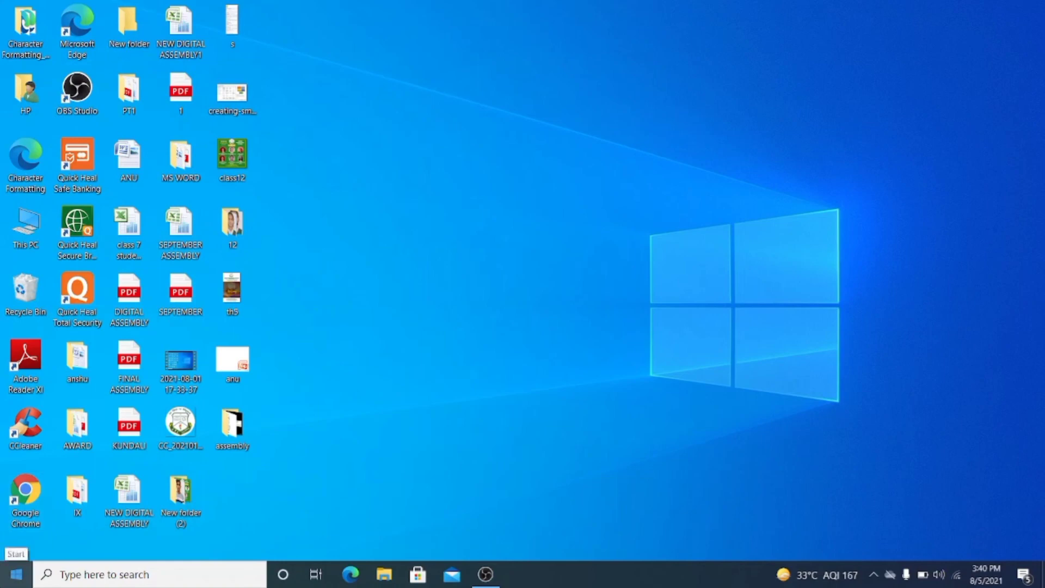
{"action": "left_click", "coordinate": [5, 577]}
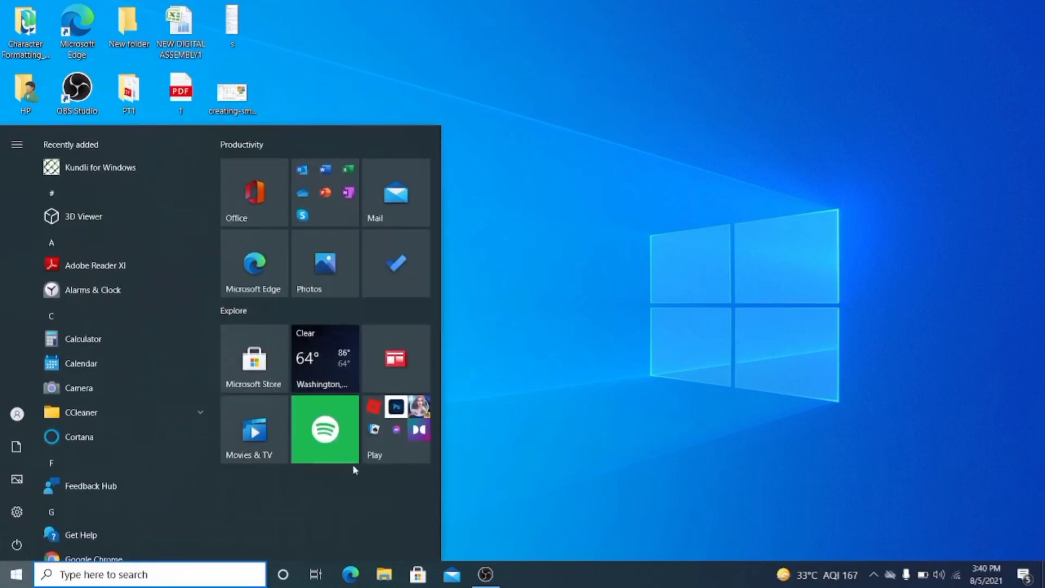
{"action": "left_click", "coordinate": [882, 309]}
- Relaunch Access by running MSACCESS from the Run dialog
{"action": "right_click", "coordinate": [15, 574]}
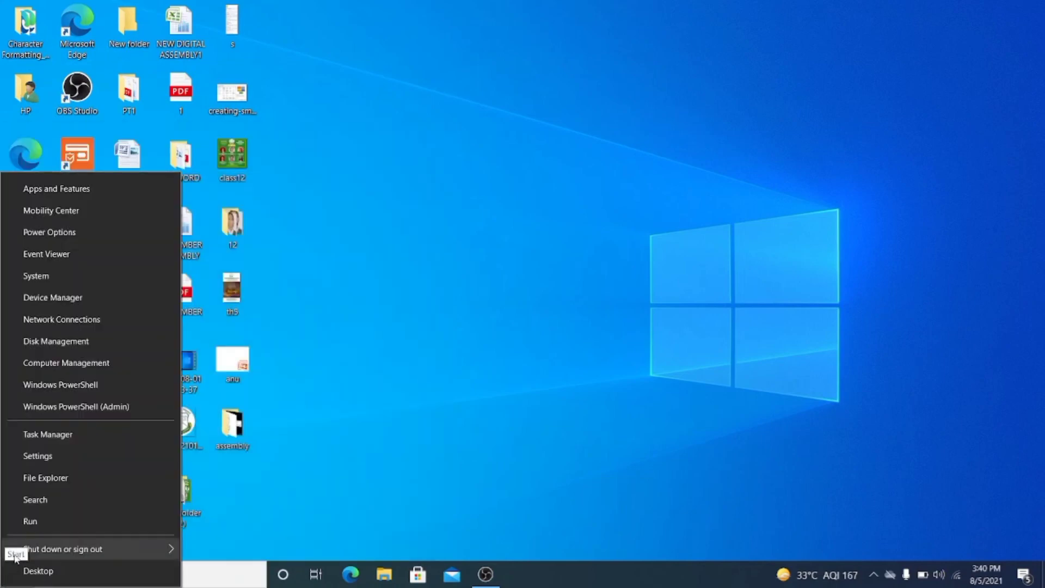
{"action": "left_click", "coordinate": [30, 518]}
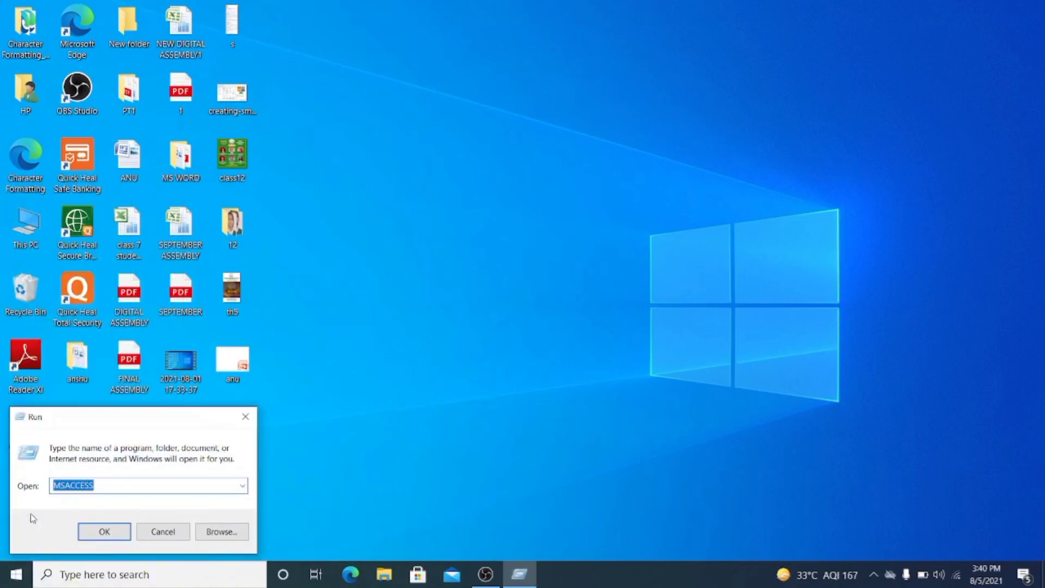
{"action": "key", "text": "Return"}
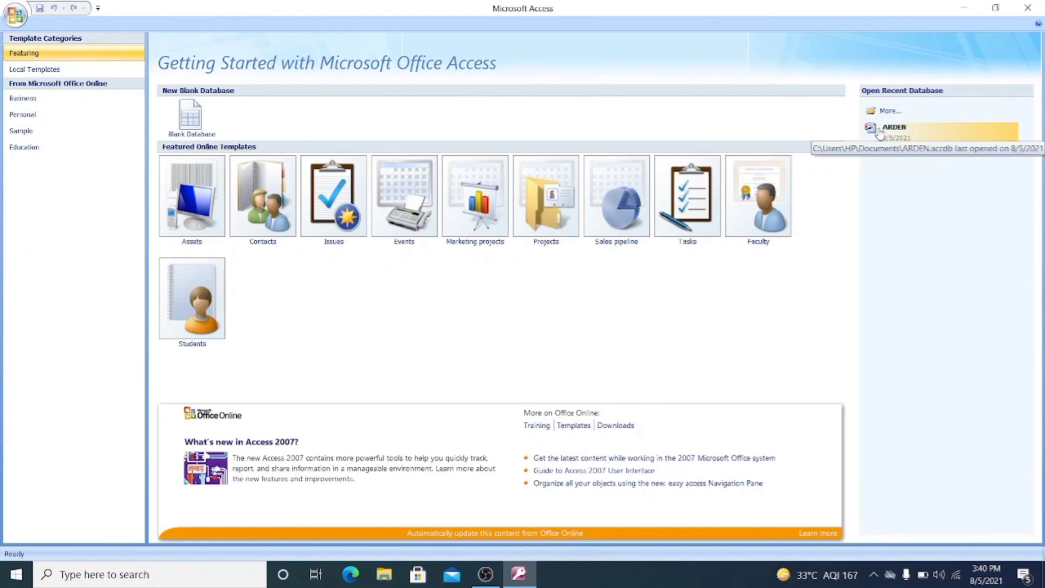
- Reopen ARDEN from the recent list and open CLASS1 to see both student records
{"action": "left_click", "coordinate": [901, 136]}
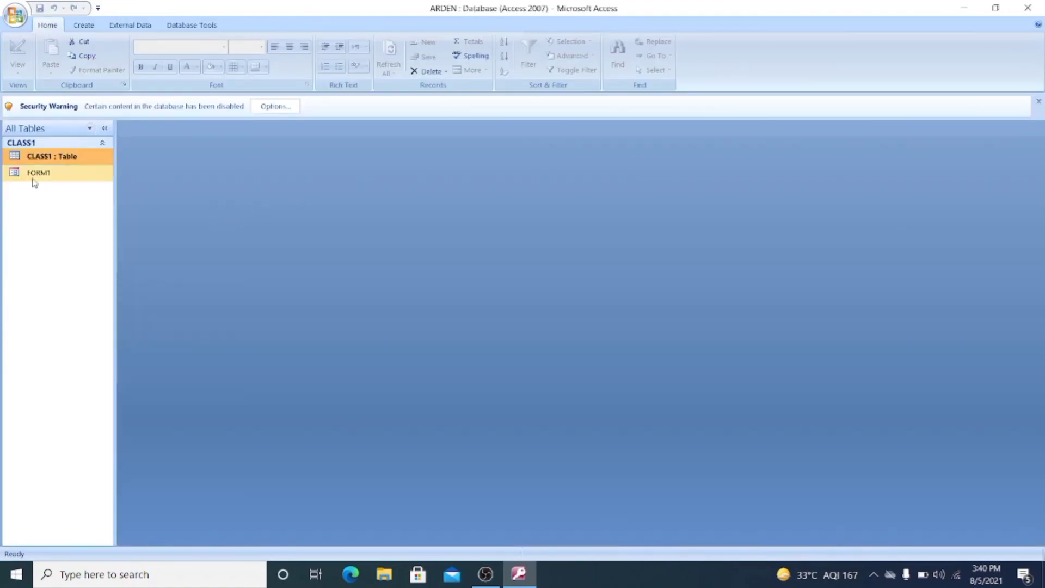
{"action": "double_click", "coordinate": [41, 157]}
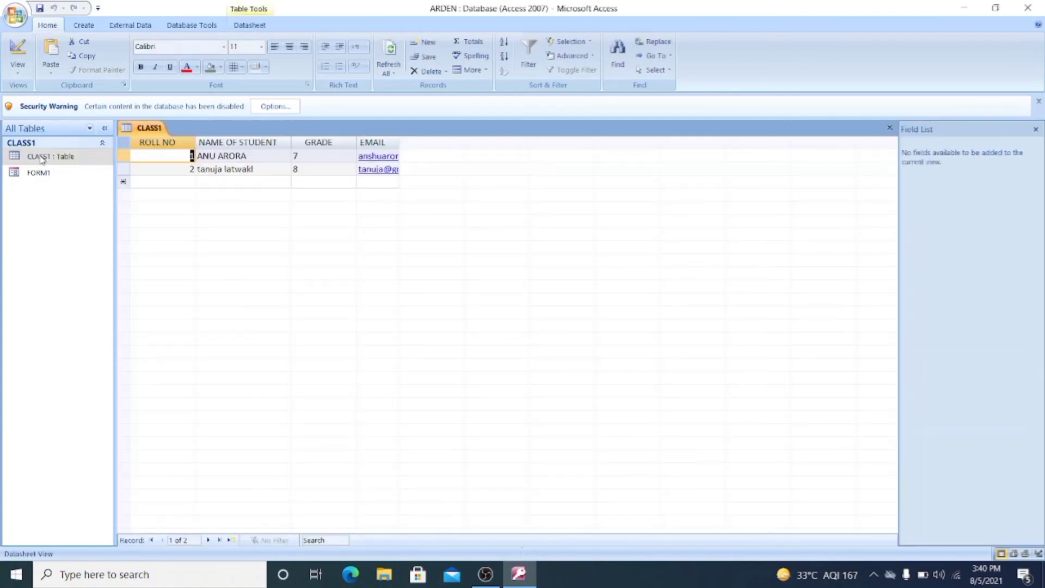